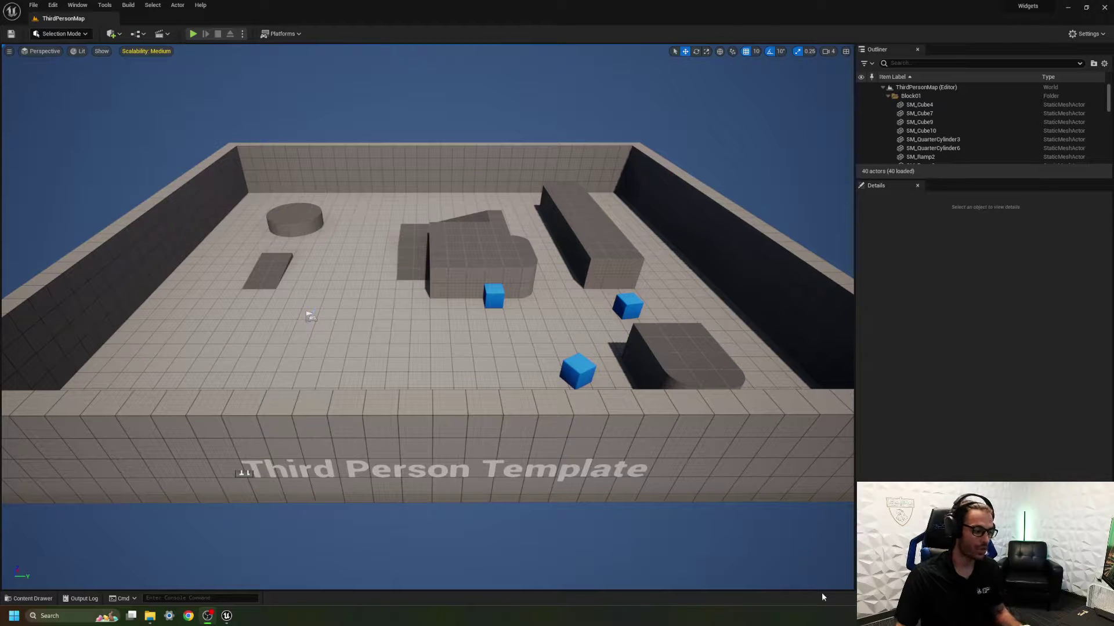
Create a folder named Widgets in the project's Content folder and open it.
{"action": "mouse_move", "coordinate": [531, 524]}
{"action": "right_mouse_down"}
{"action": "mouse_move", "coordinate": [532, 574]}
{"action": "mouse_move", "coordinate": [533, 525]}
{"action": "right_mouse_up"}
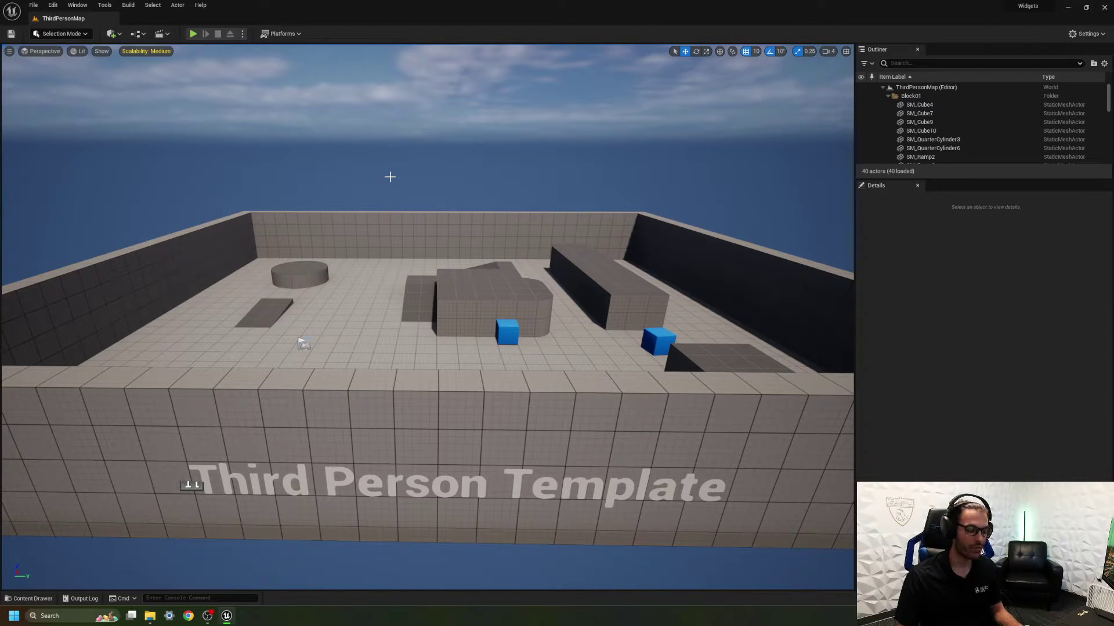
{"action": "key", "text": "ctrl+space"}
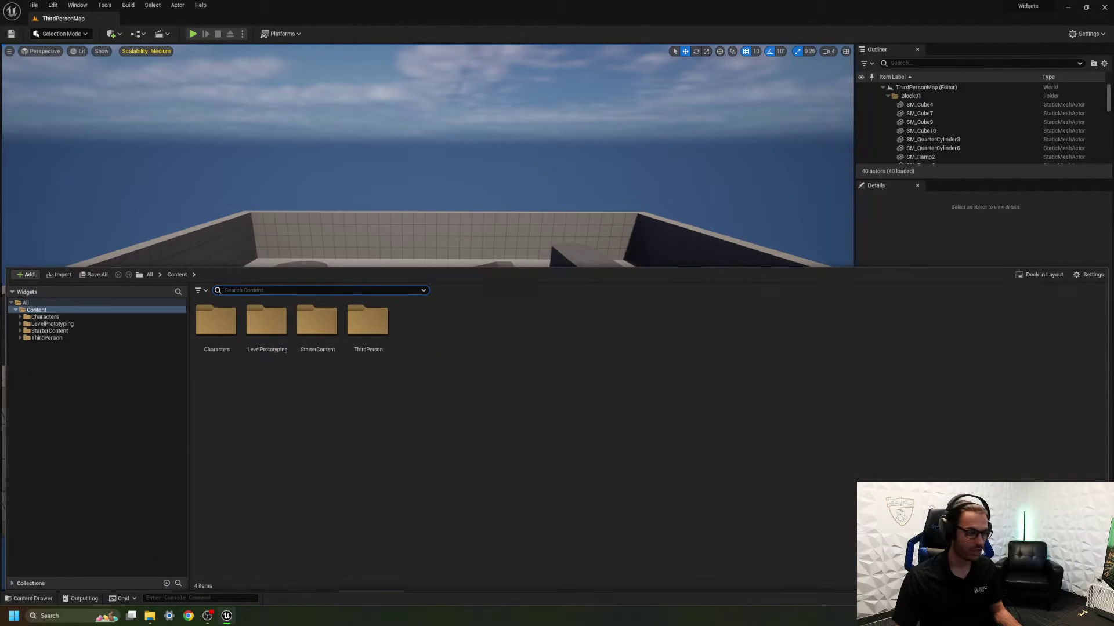
{"action": "right_click", "coordinate": [438, 333]}
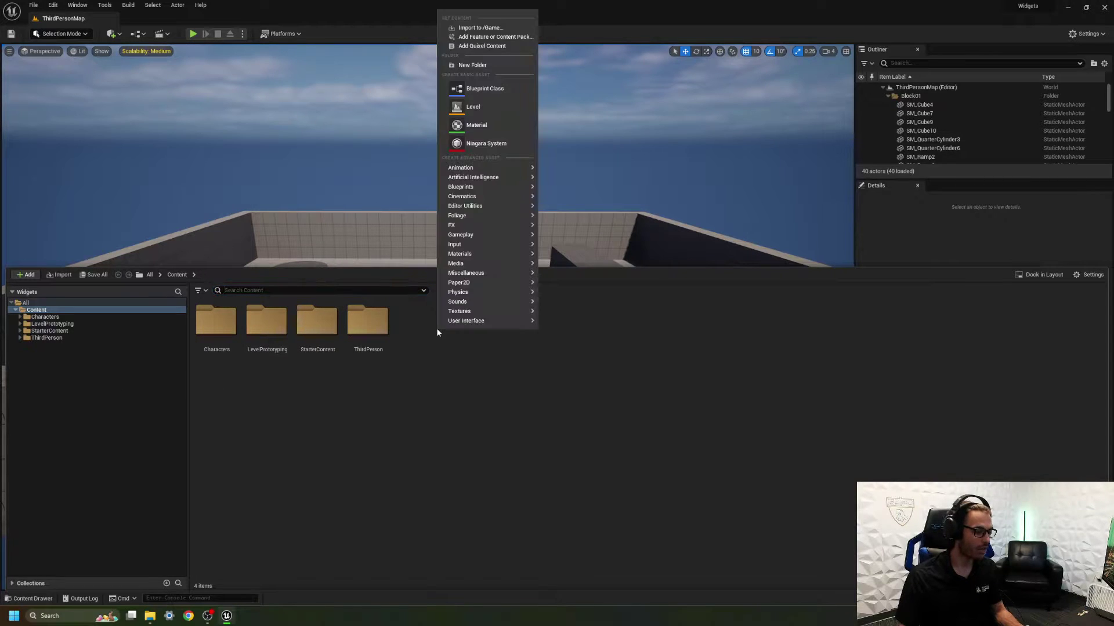
{"action": "left_click", "coordinate": [472, 65]}
{"action": "type", "text": "W"}
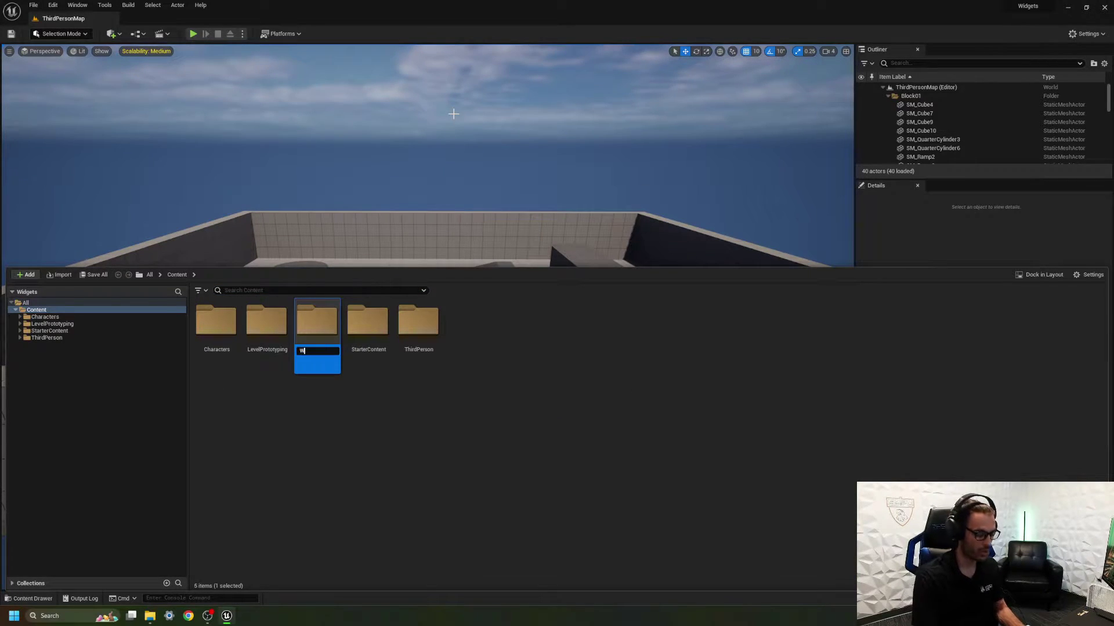
{"action": "type", "text": "idgets"}
{"action": "key", "text": "Return"}
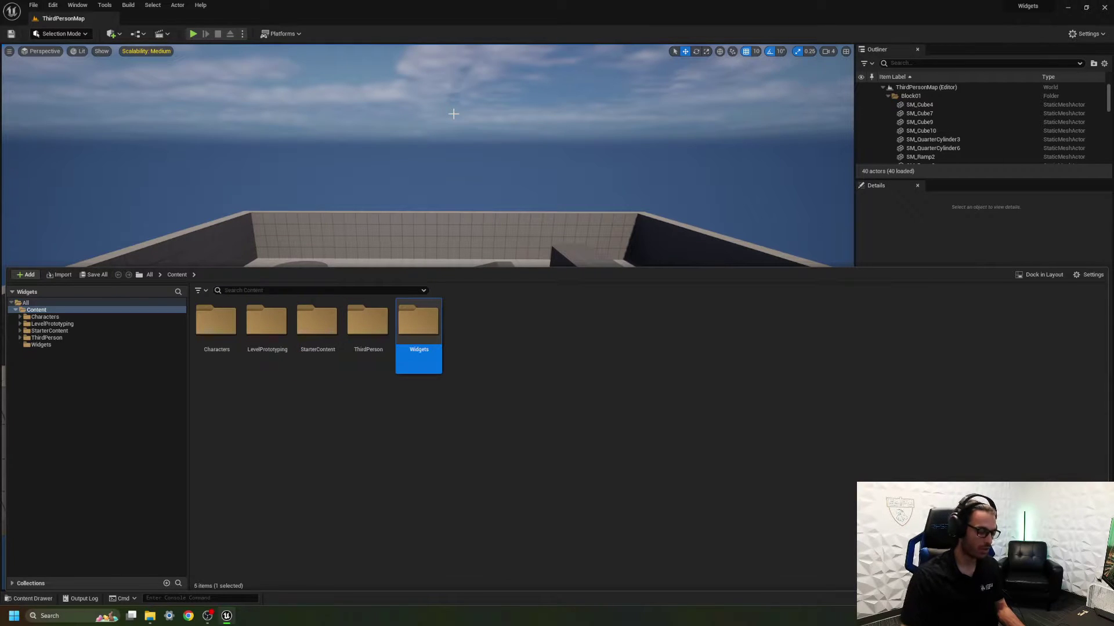
{"action": "double_click", "coordinate": [416, 318]}
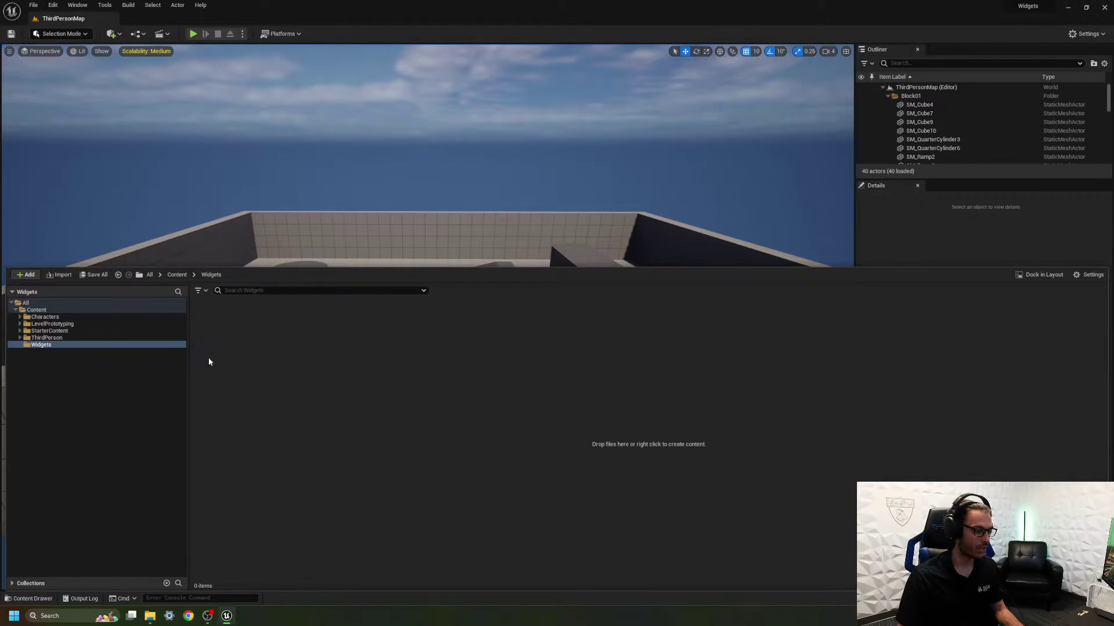
{"action": "right_click", "coordinate": [207, 323]}
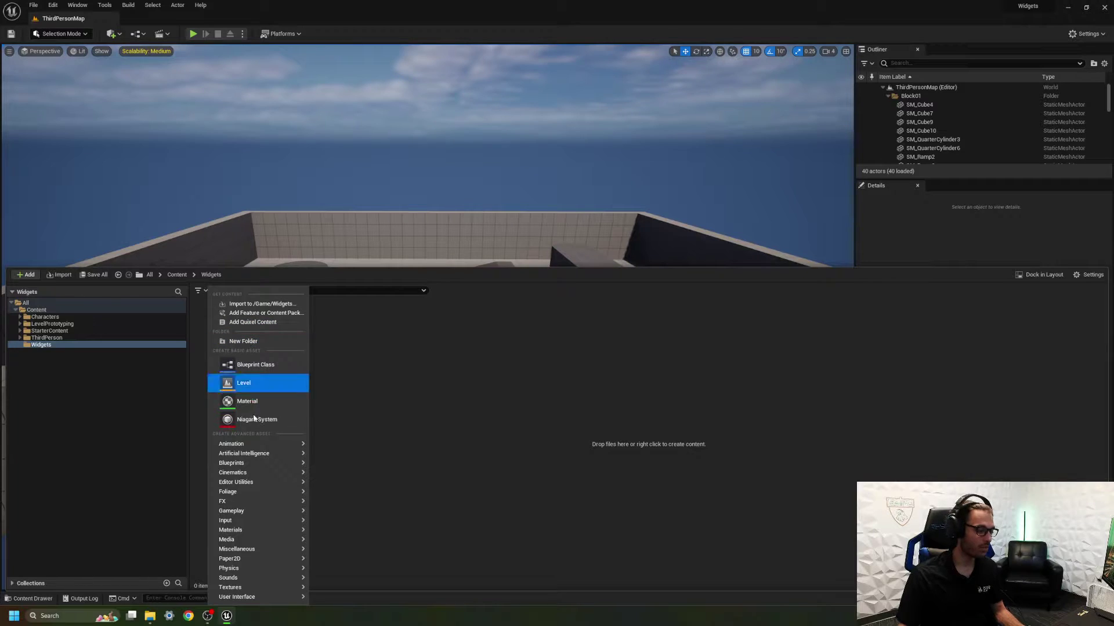
{"action": "mouse_move", "coordinate": [237, 596]}
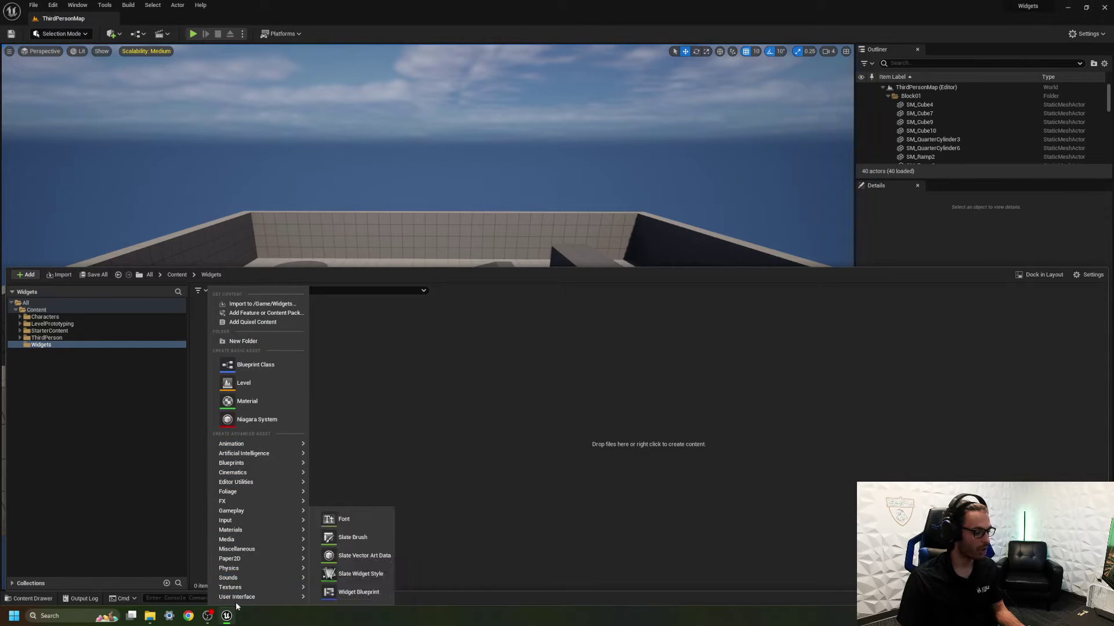
{"action": "left_click", "coordinate": [349, 592]}
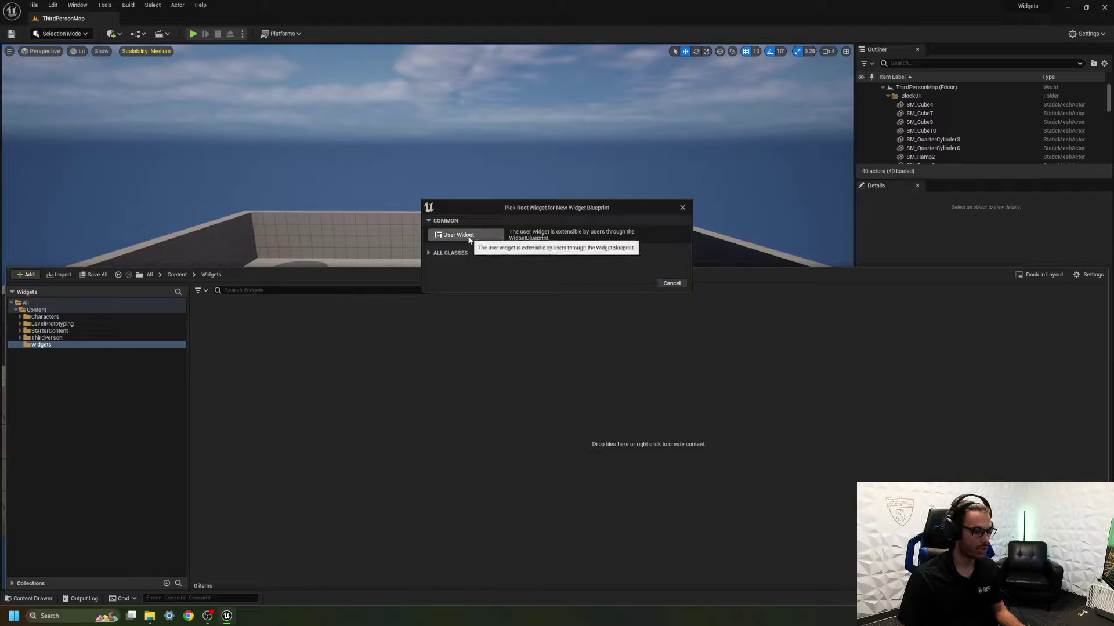
{"action": "left_click", "coordinate": [464, 235]}
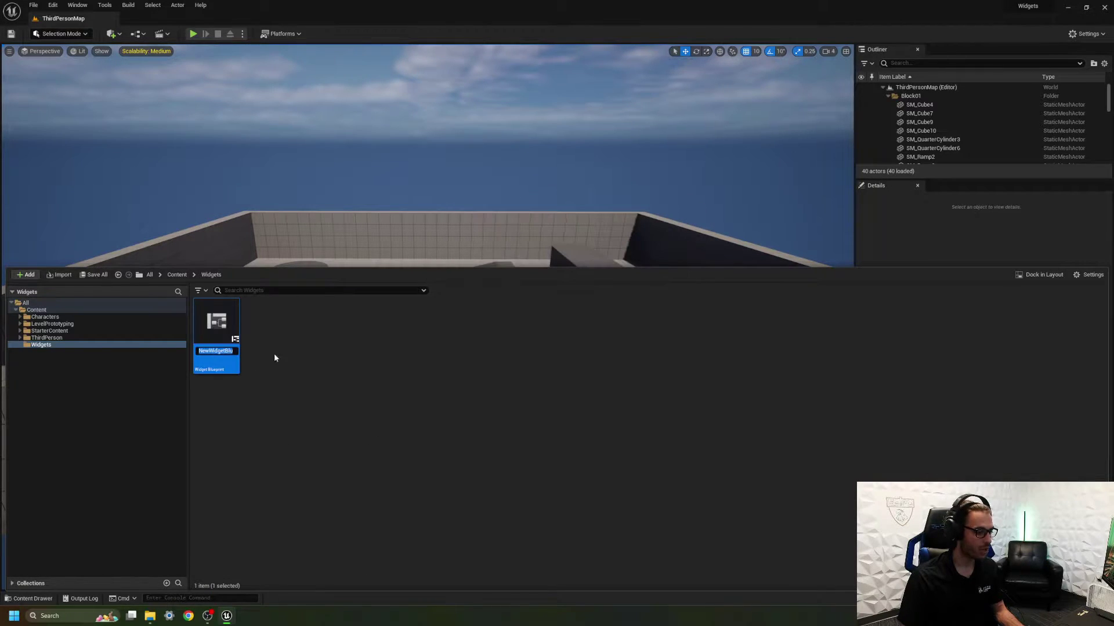
{"action": "key", "text": "Return"}
{"action": "key", "text": "Delete"}
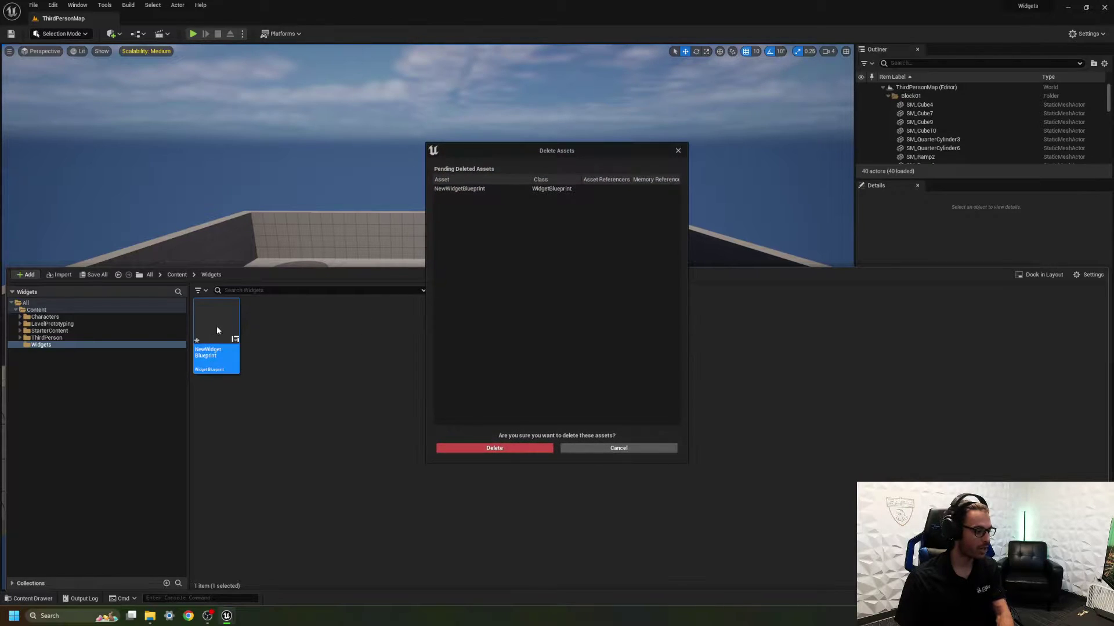
{"action": "left_click", "coordinate": [485, 450]}
Create a Widget Blueprint with User Widget as its root in the Widgets folder and name it WB_HealthBar.
{"action": "right_click", "coordinate": [219, 335]}
{"action": "mouse_move", "coordinate": [260, 327]}
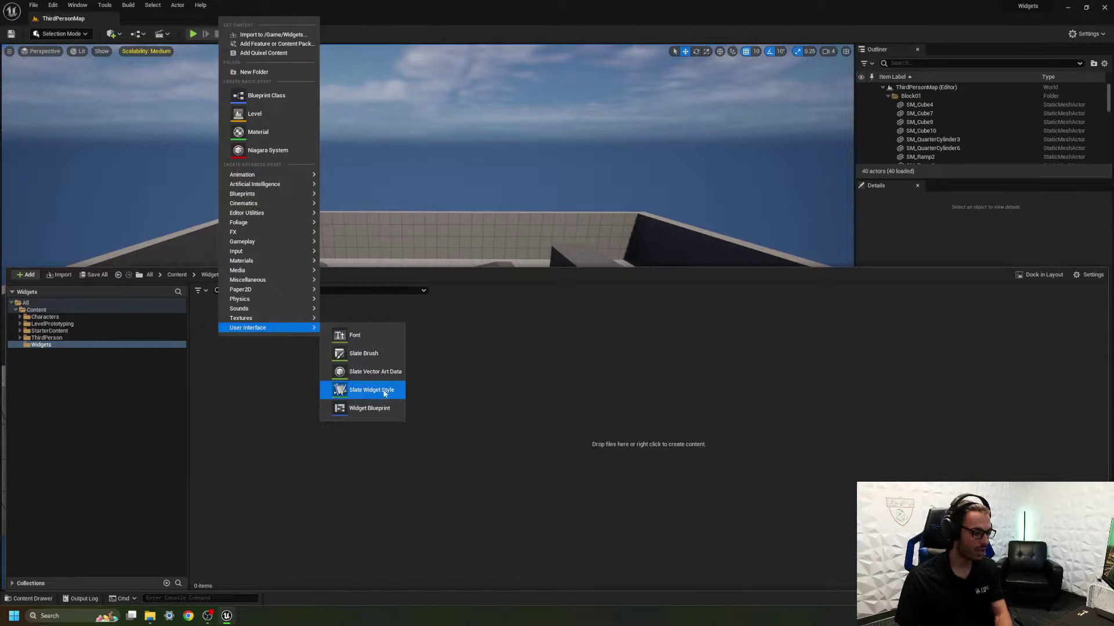
{"action": "left_click", "coordinate": [383, 409]}
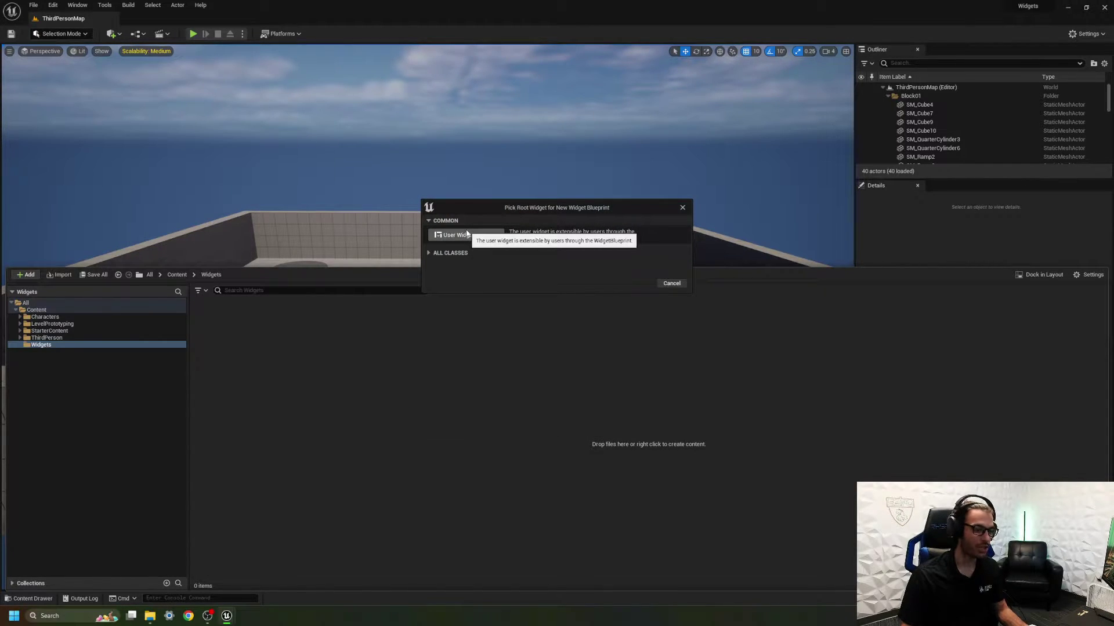
{"action": "left_click", "coordinate": [448, 252]}
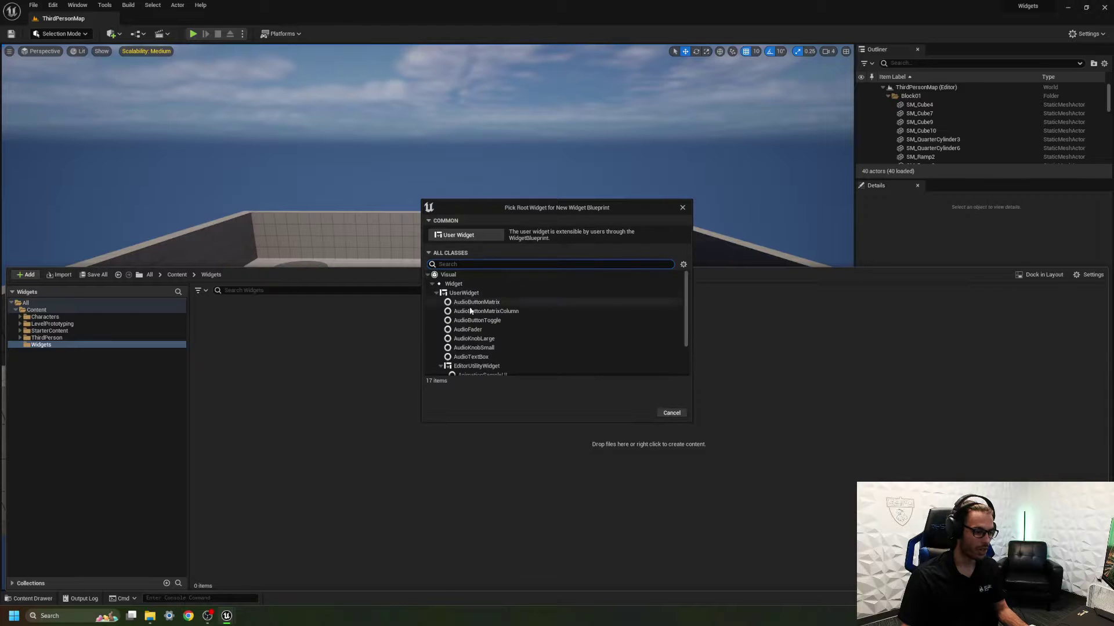
{"action": "left_click", "coordinate": [459, 235]}
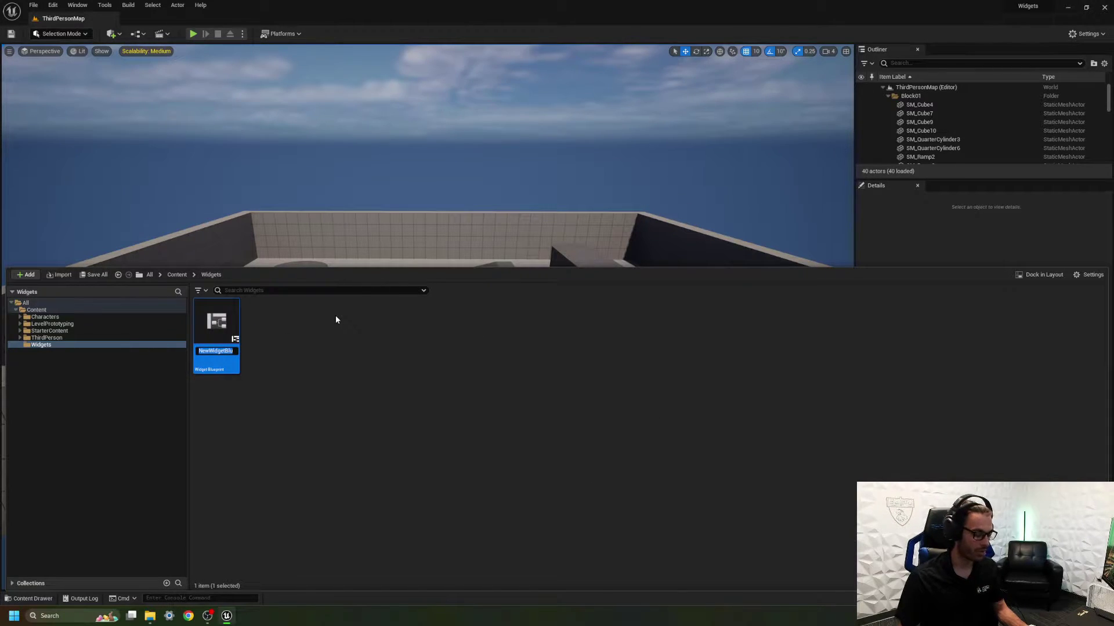
{"action": "type", "text": "WB_Health"}
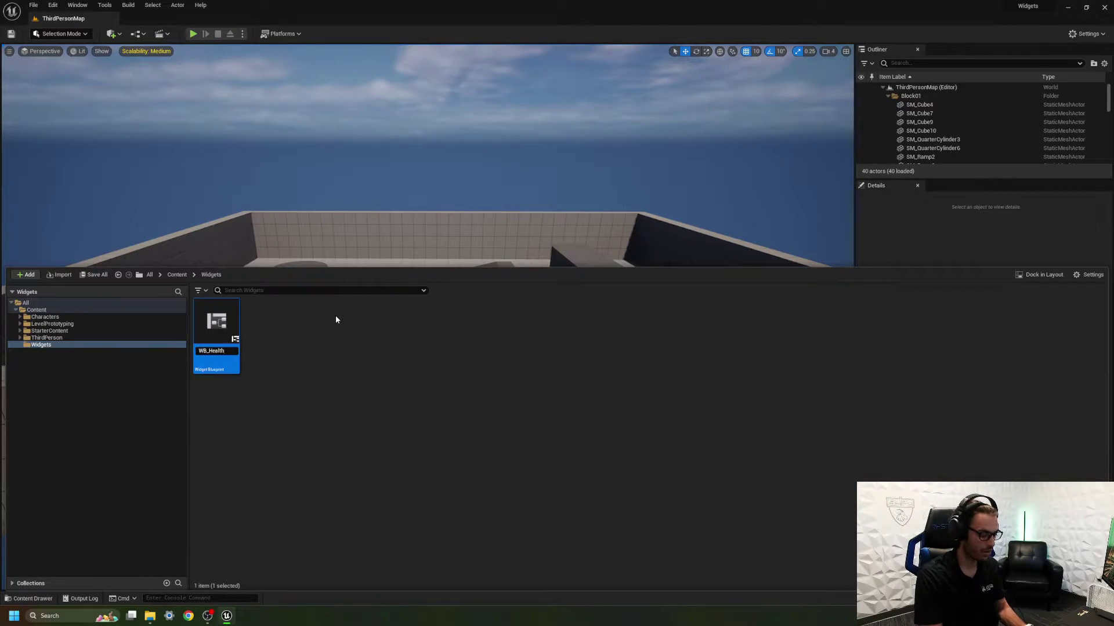
{"action": "type", "text": "Bar"}
{"action": "key", "text": "Return"}
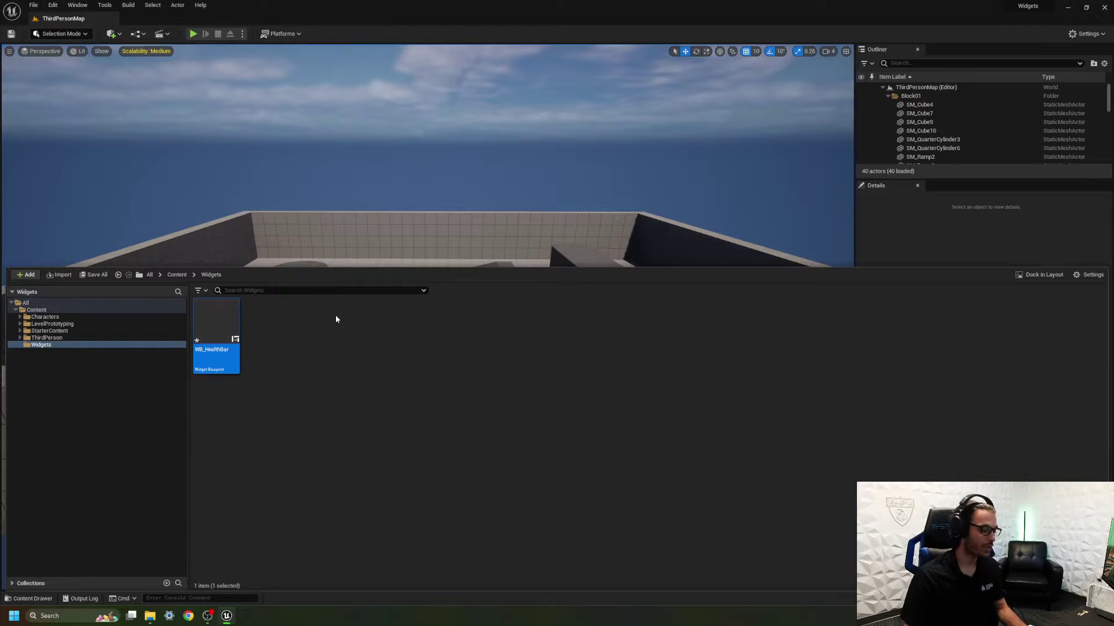
Open WB_HealthBar for editing and dock its editor alongside the ThirdPersonMap level.
{"action": "left_click", "coordinate": [357, 364]}
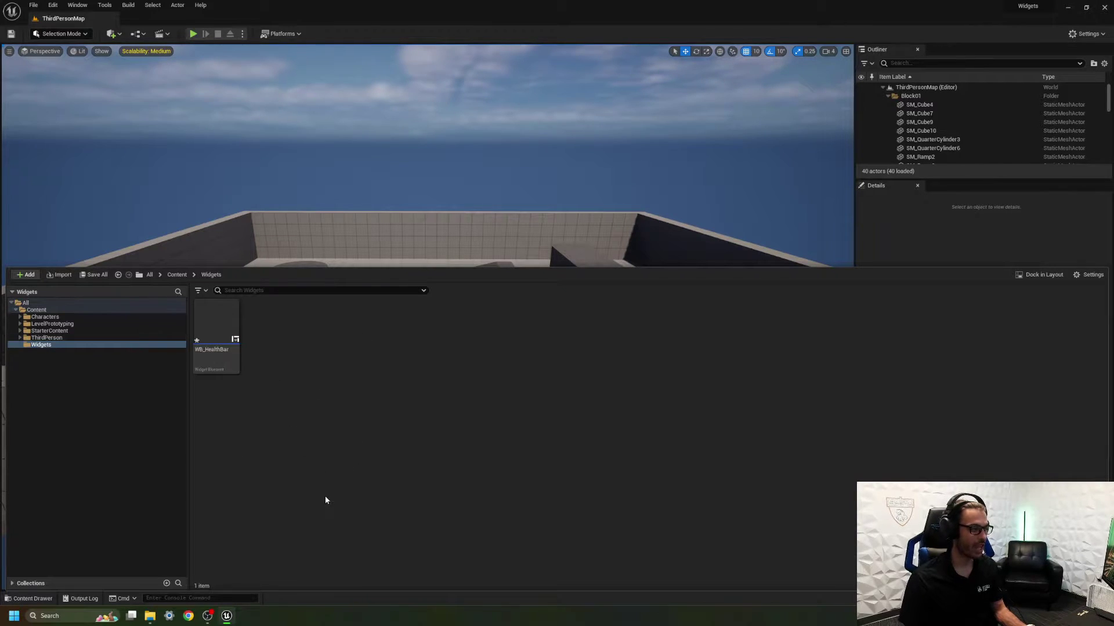
{"action": "left_click", "coordinate": [213, 333]}
{"action": "double_click", "coordinate": [214, 335]}
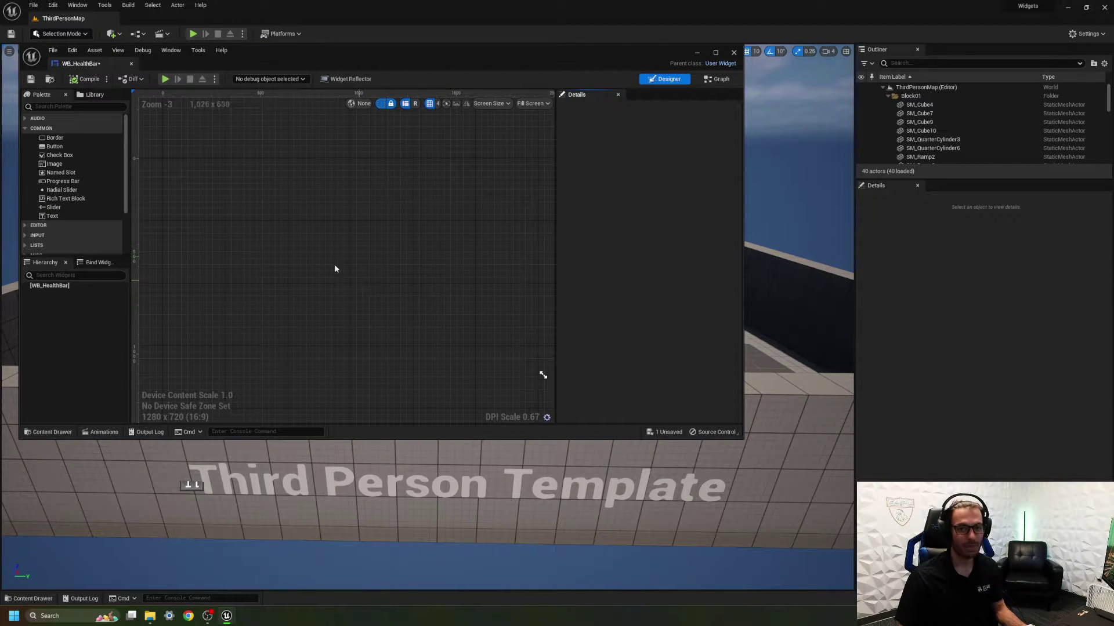
{"action": "left_click_drag", "start_coordinate": [79, 64], "coordinate": [152, 22]}
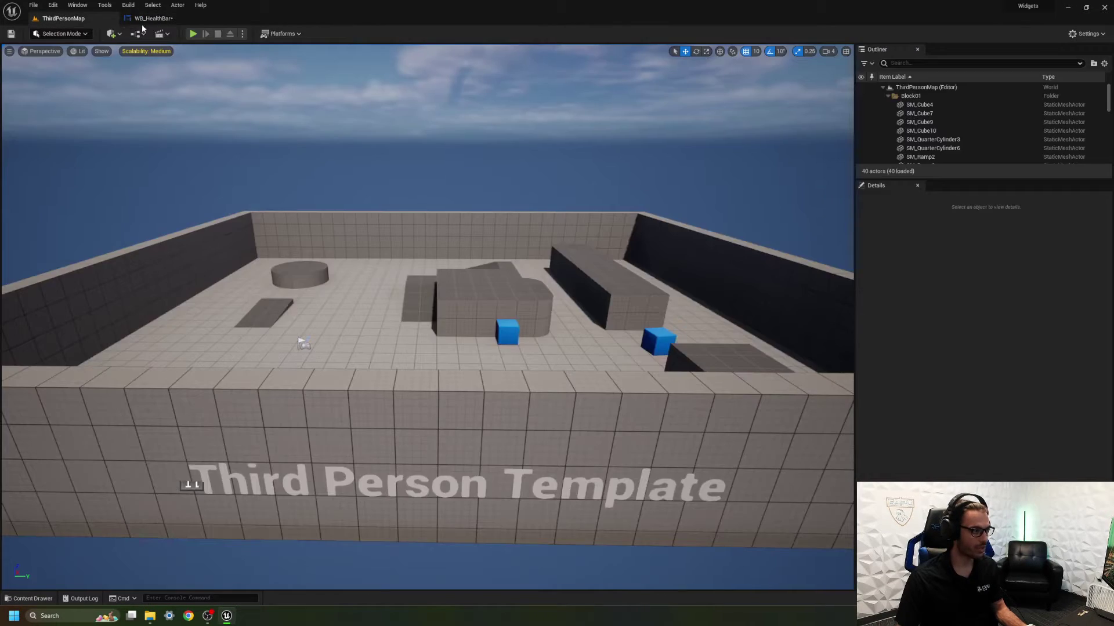
{"action": "left_click", "coordinate": [148, 19]}
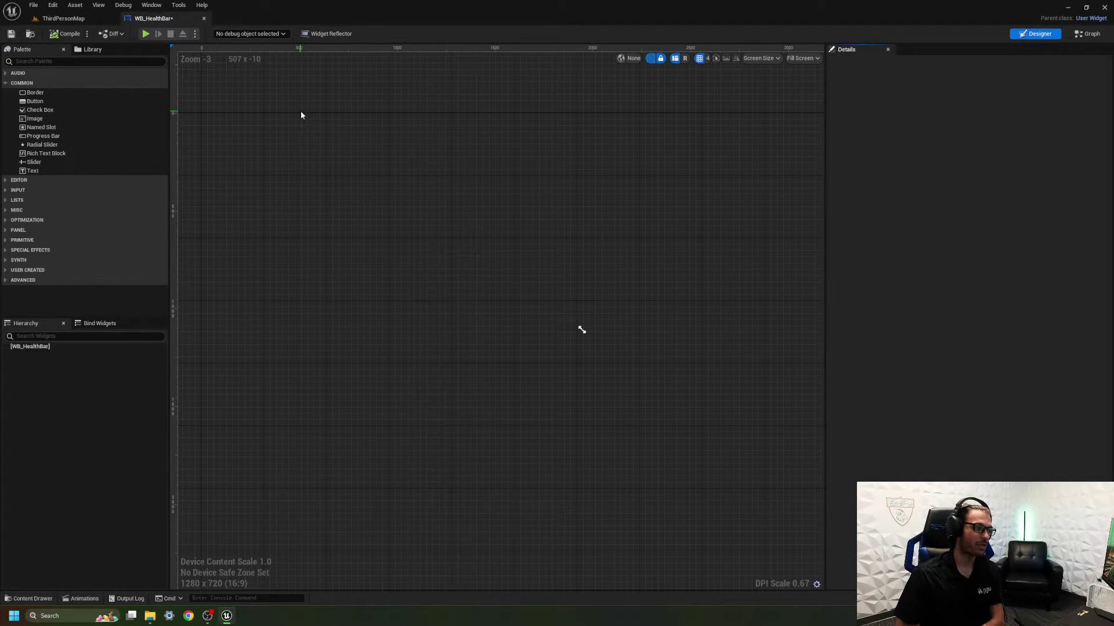
Find the Canvas Panel widget by searching for "canvas" and add it to WB_HealthBar as the root panel.
{"action": "left_click", "coordinate": [48, 62]}
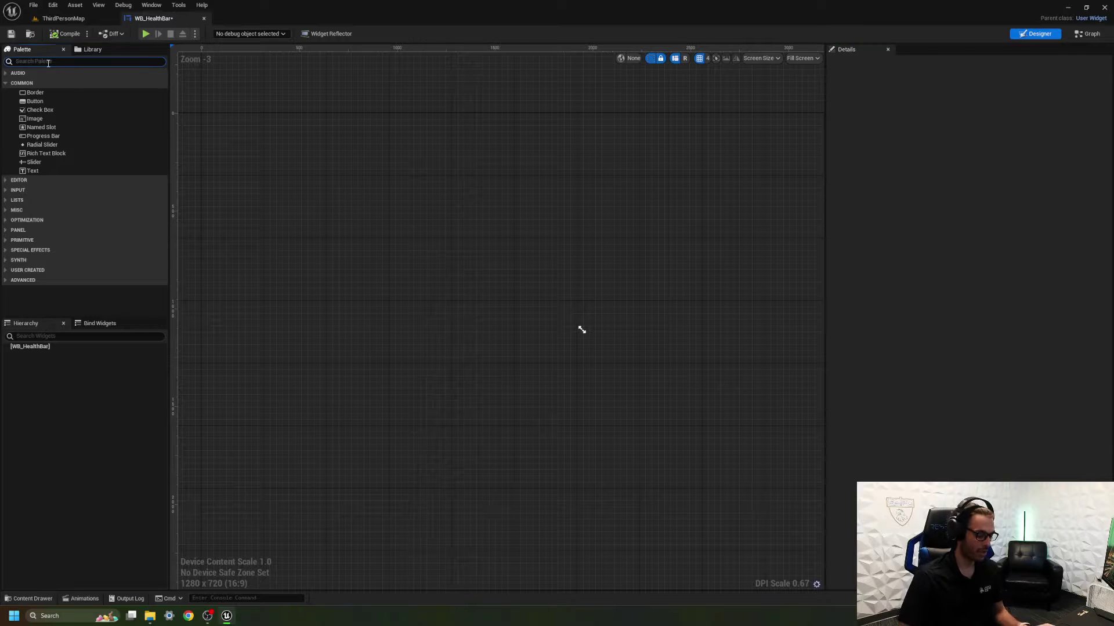
{"action": "type", "text": "canvas"}
{"action": "left_click", "coordinate": [45, 85]}
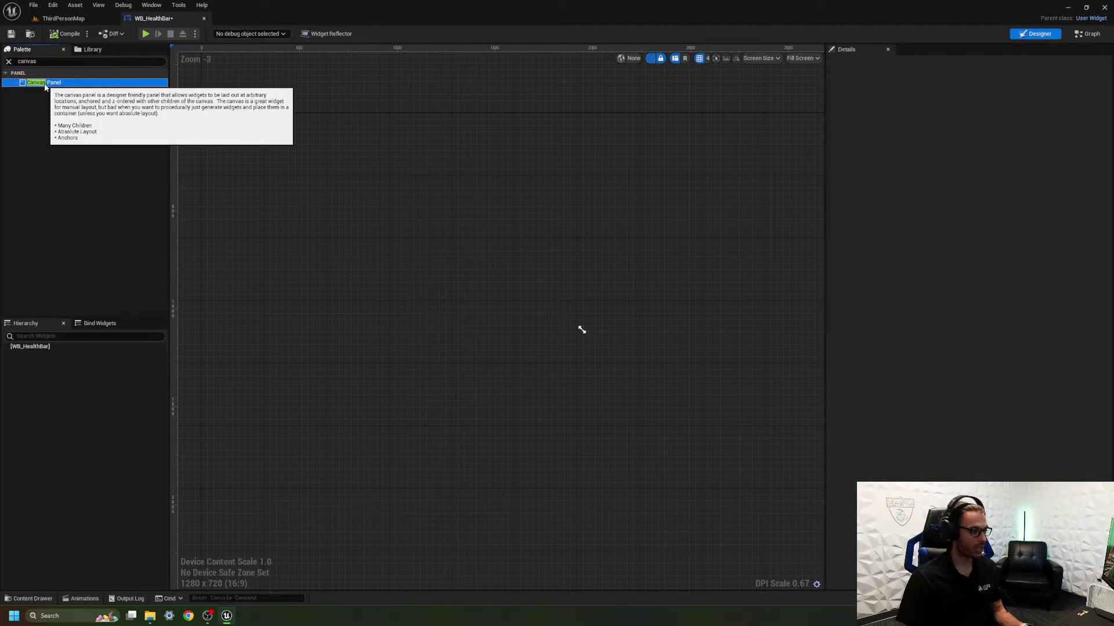
{"action": "left_click_drag", "start_coordinate": [45, 87], "coordinate": [384, 252]}
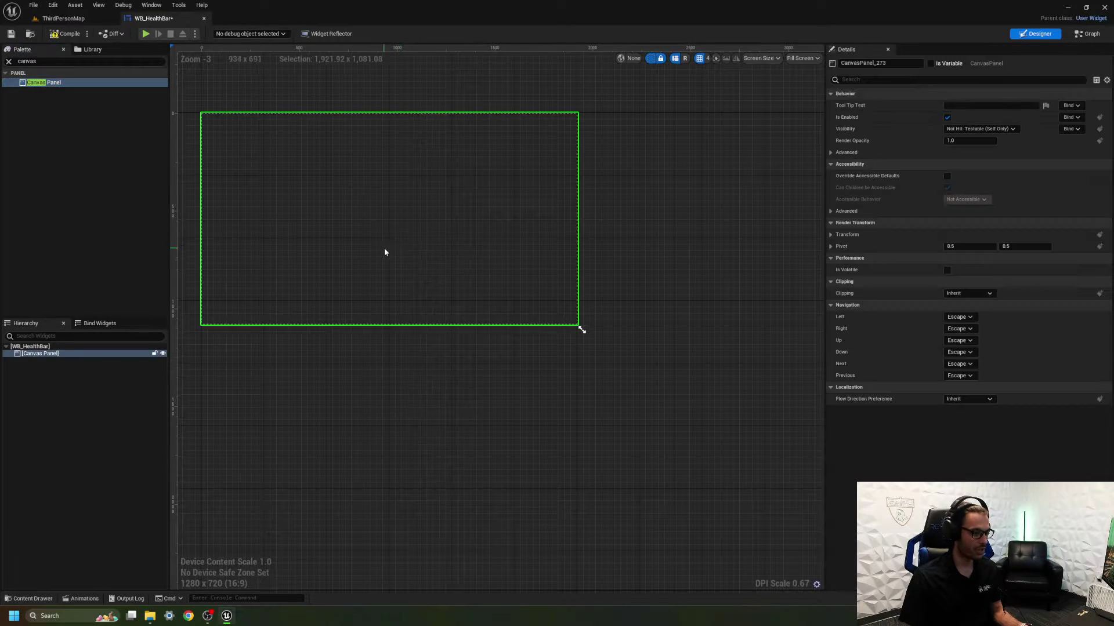
Resize the designer's preview screen to 2048 x 1536 (3:4).
{"action": "scroll", "coordinate": [383, 249], "scroll_direction": "up", "scroll_amount": 1}
{"action": "scroll", "coordinate": [365, 227], "scroll_direction": "down", "scroll_amount": 2}
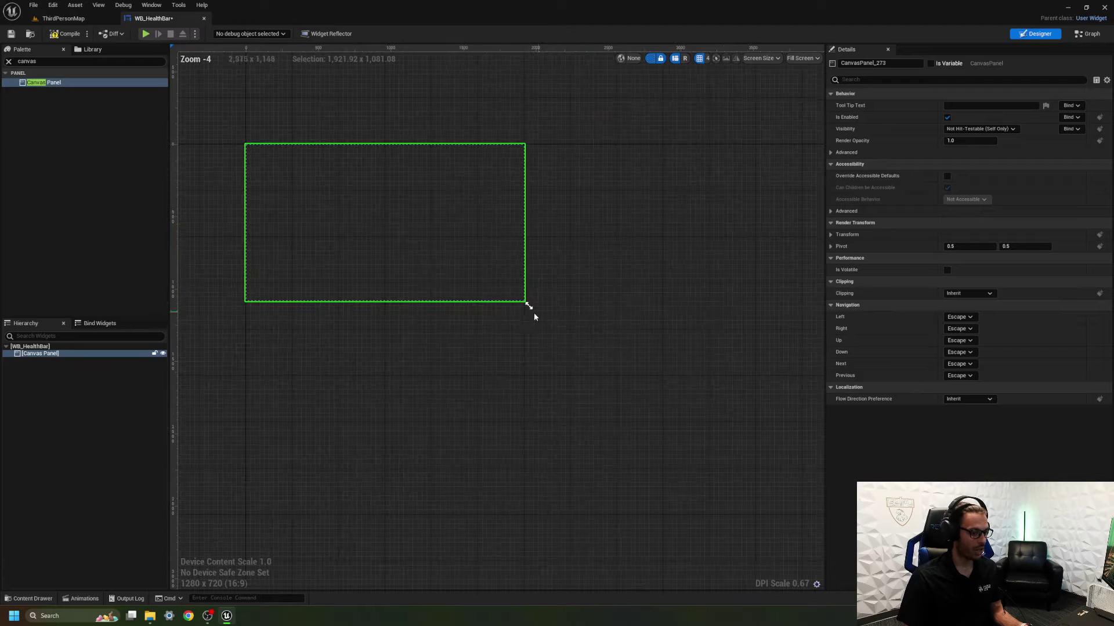
{"action": "left_click_drag", "start_coordinate": [527, 304], "coordinate": [695, 484]}
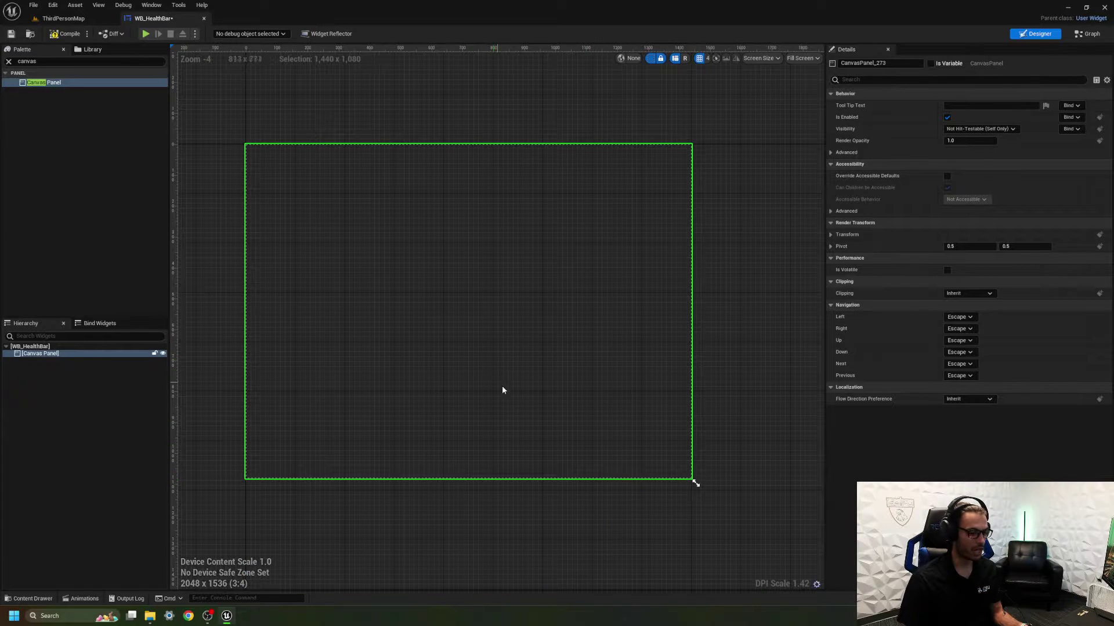
{"action": "scroll", "coordinate": [515, 394], "scroll_direction": "up", "scroll_amount": 1}
{"action": "scroll", "coordinate": [517, 395], "scroll_direction": "down", "scroll_amount": 1}
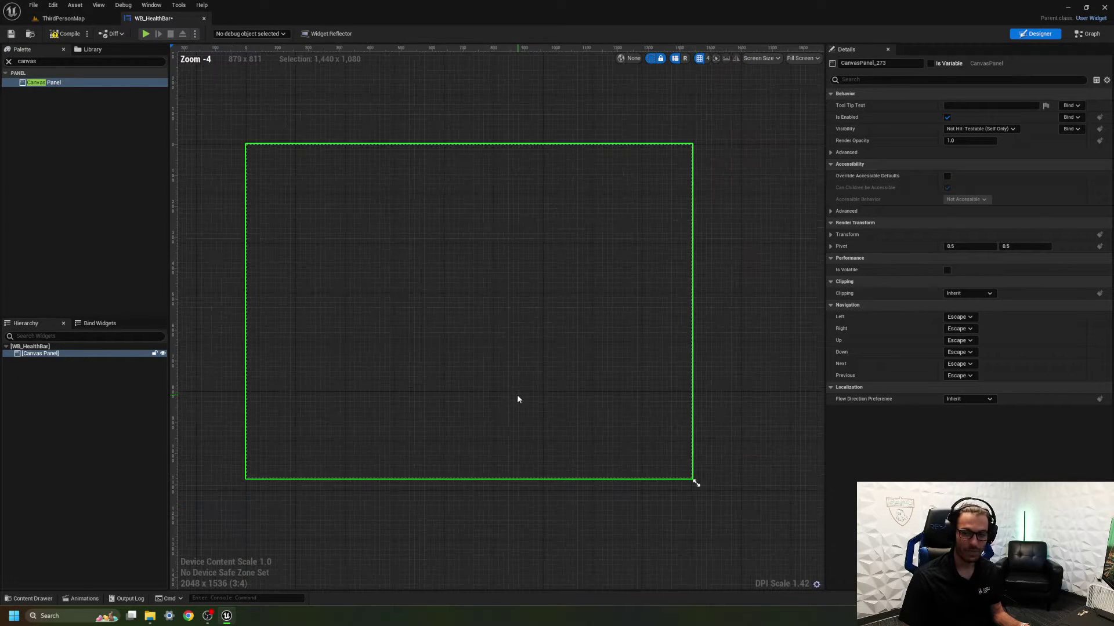
{"action": "left_click", "coordinate": [751, 388]}
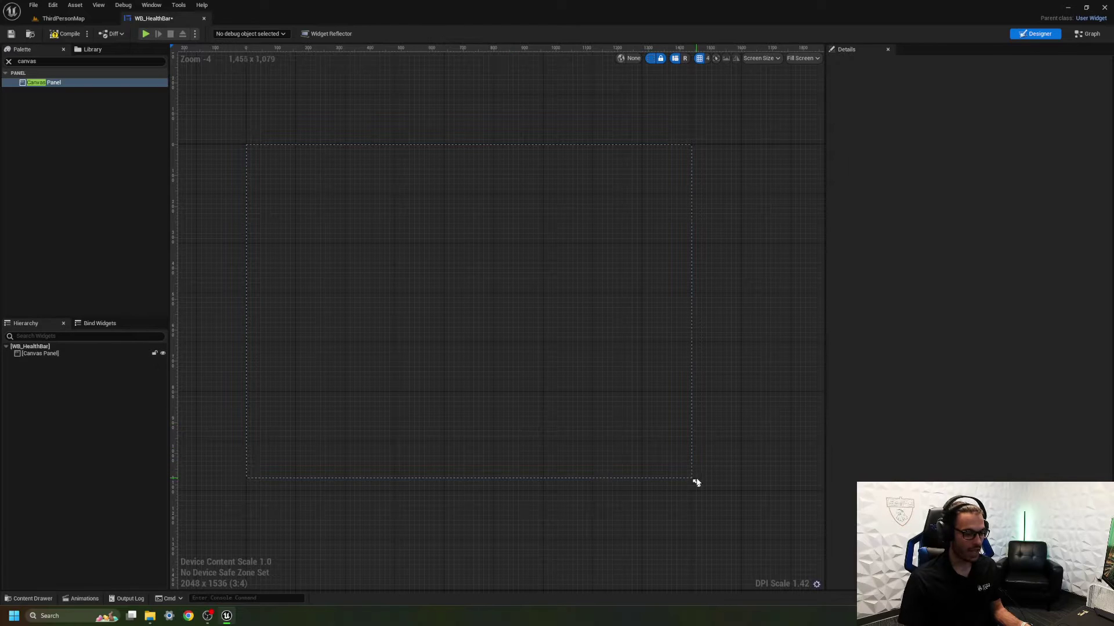
{"action": "left_click_drag", "start_coordinate": [696, 483], "coordinate": [696, 483]}
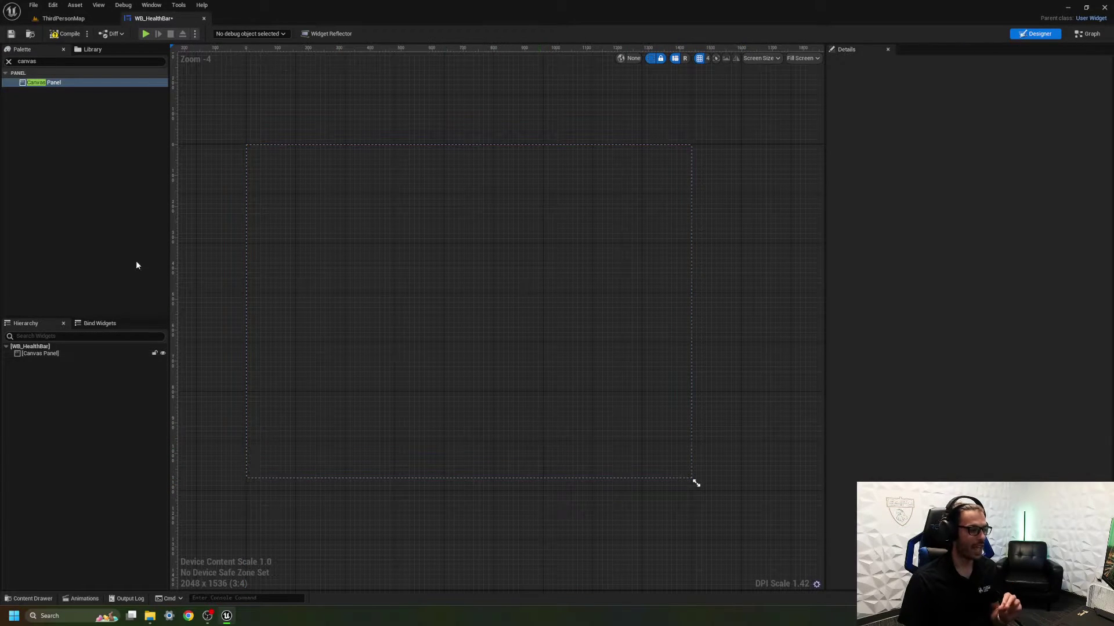
Clear the widget search and place a Progress Bar about 310 by 40 near the canvas panel's lower-left corner.
{"action": "left_click", "coordinate": [36, 62]}
{"action": "double_click", "coordinate": [36, 61]}
{"action": "key", "text": "BackSpace"}
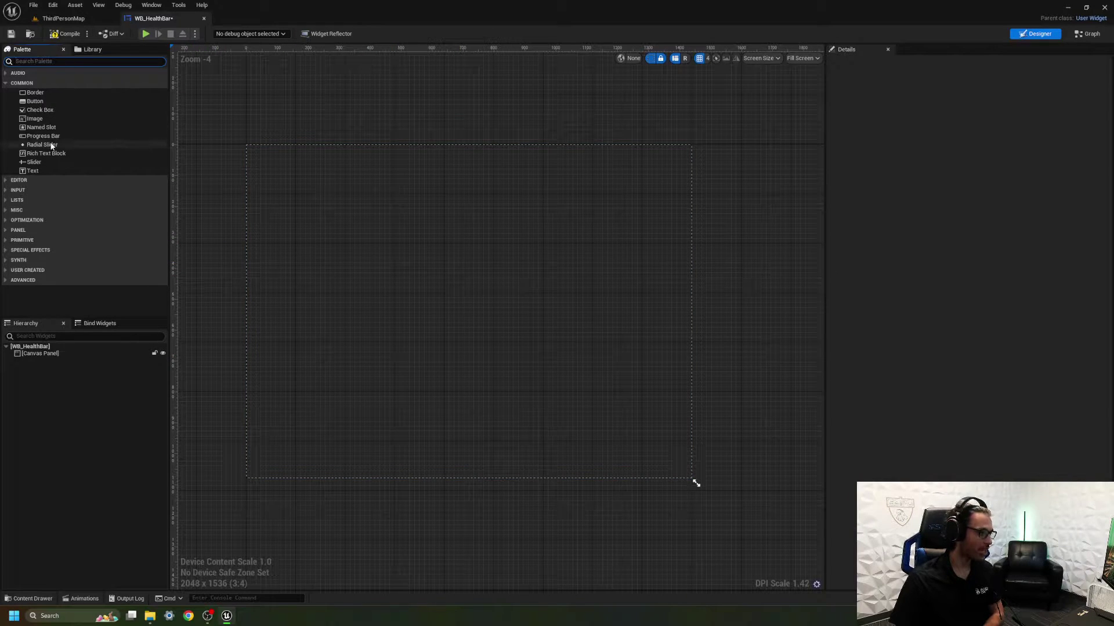
{"action": "left_click", "coordinate": [30, 137]}
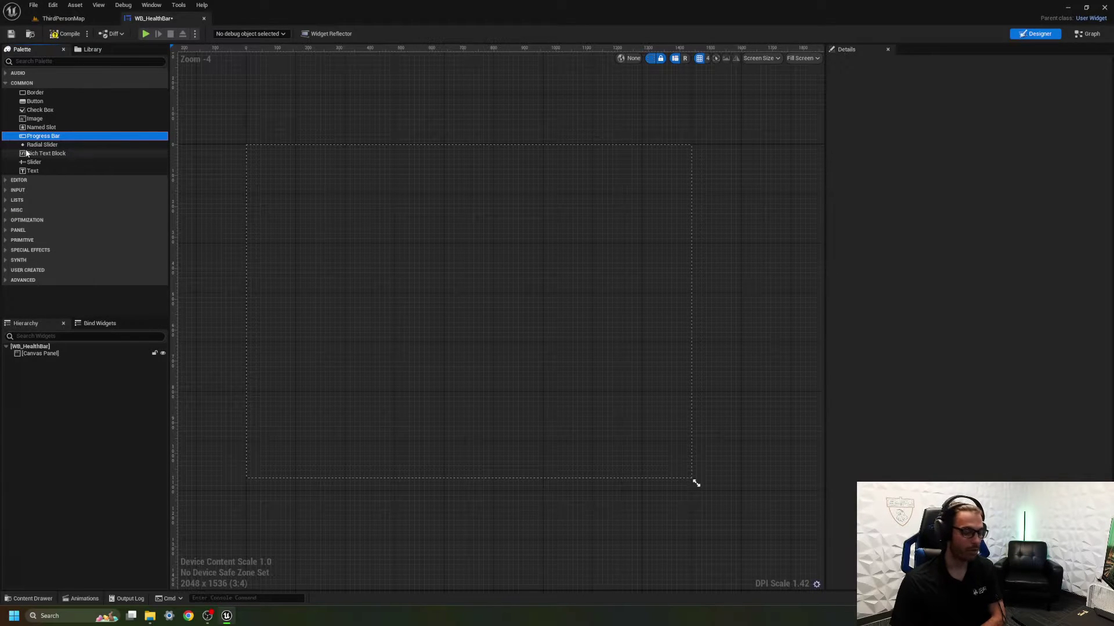
{"action": "left_click_drag", "start_coordinate": [26, 137], "coordinate": [363, 442]}
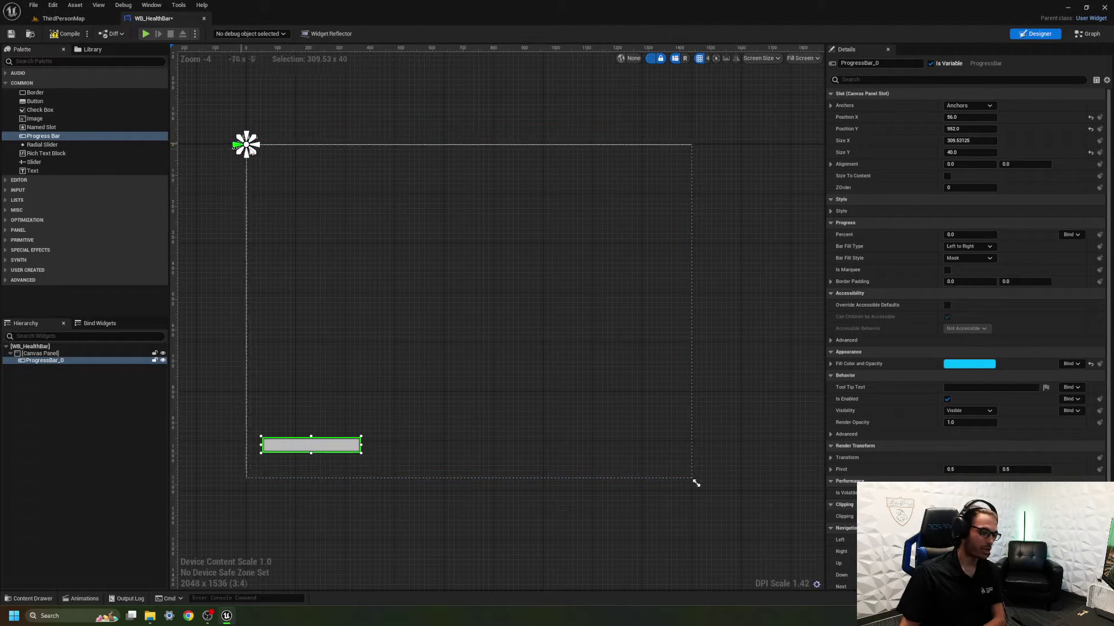
Switch to the Chrome browser and open the Esports Players Club website.
{"action": "left_click", "coordinate": [189, 617]}
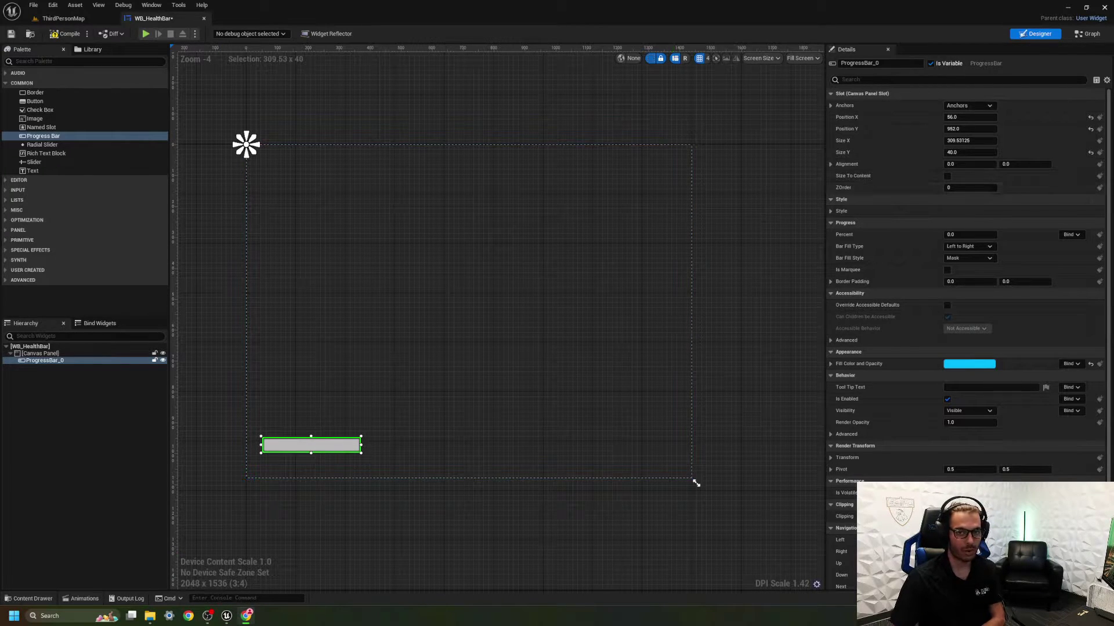
{"action": "left_click_drag", "start_coordinate": [1075, 415], "coordinate": [511, 3]}
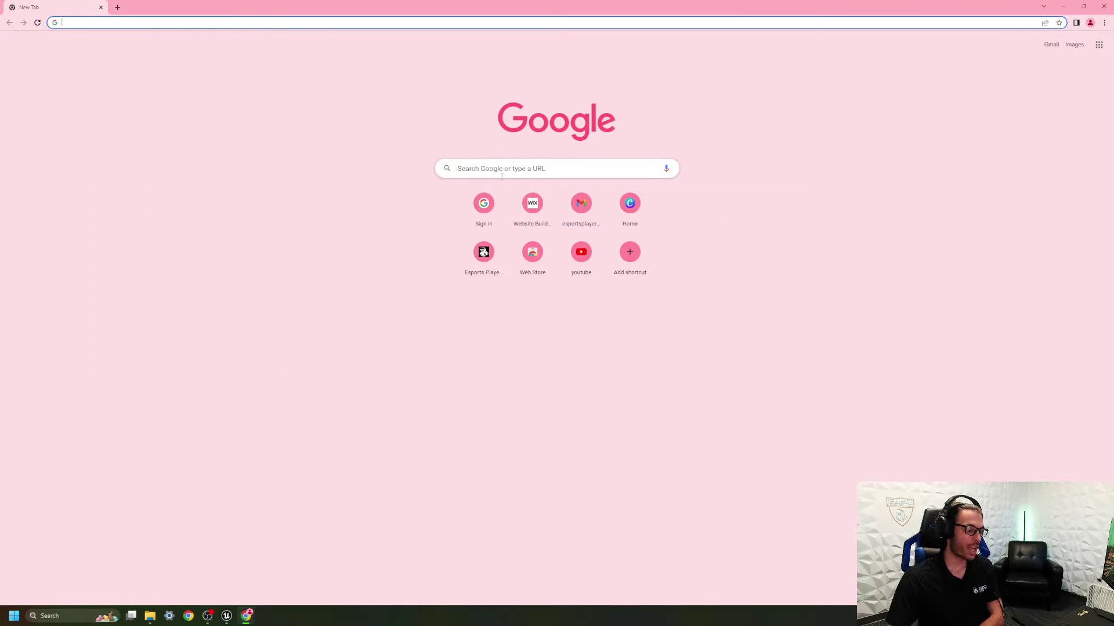
{"action": "left_click", "coordinate": [482, 244]}
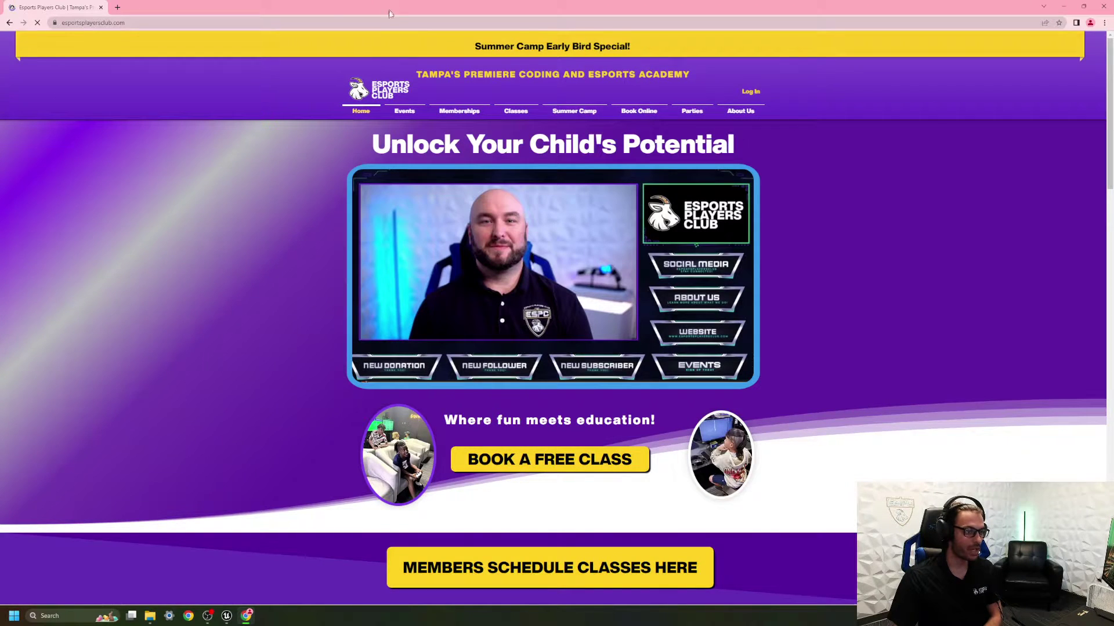
Shrink the Chrome window and vary its width to examine how the website's layout adapts, and return to Unreal Editor.
{"action": "double_click", "coordinate": [389, 12]}
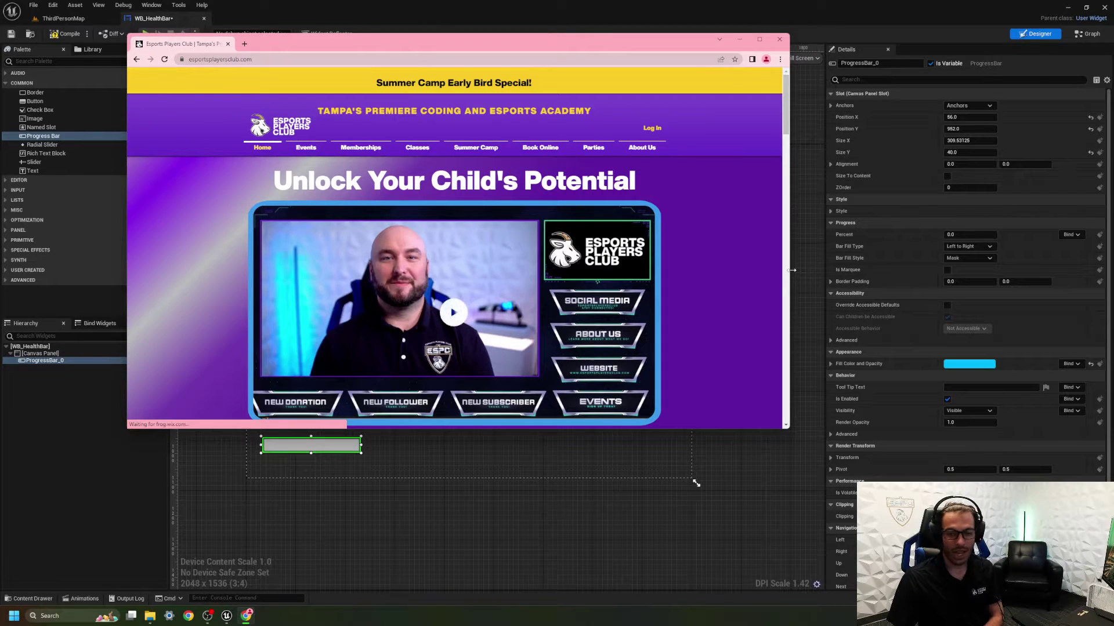
{"action": "left_click_drag", "start_coordinate": [793, 256], "coordinate": [633, 317]}
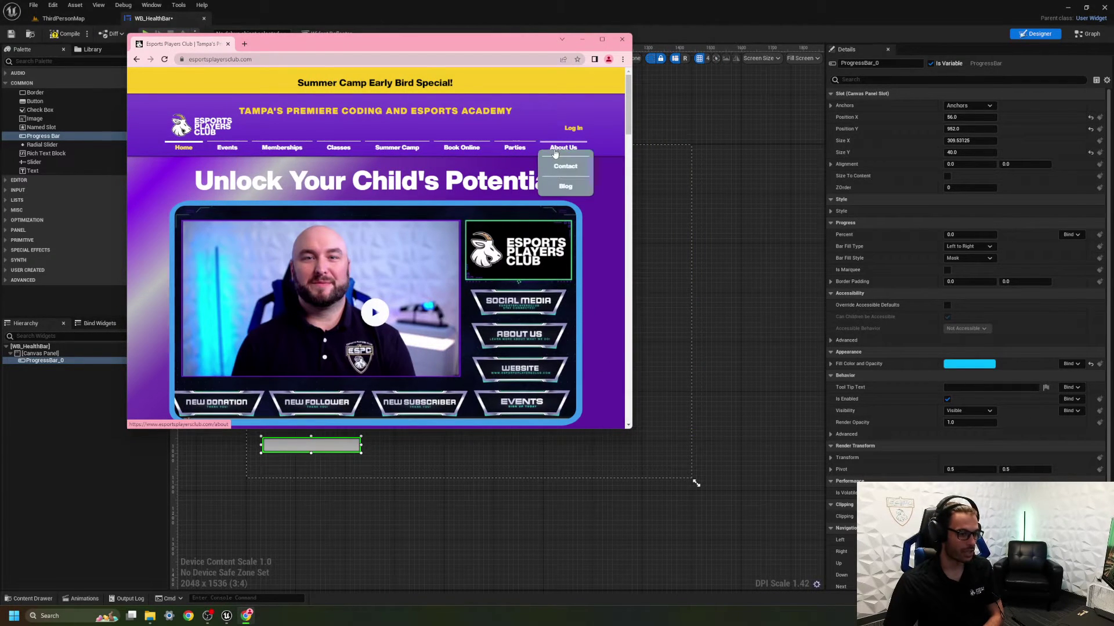
{"action": "left_click_drag", "start_coordinate": [633, 239], "coordinate": [236, 254]}
{"action": "left_click_drag", "start_coordinate": [336, 255], "coordinate": [946, 273]}
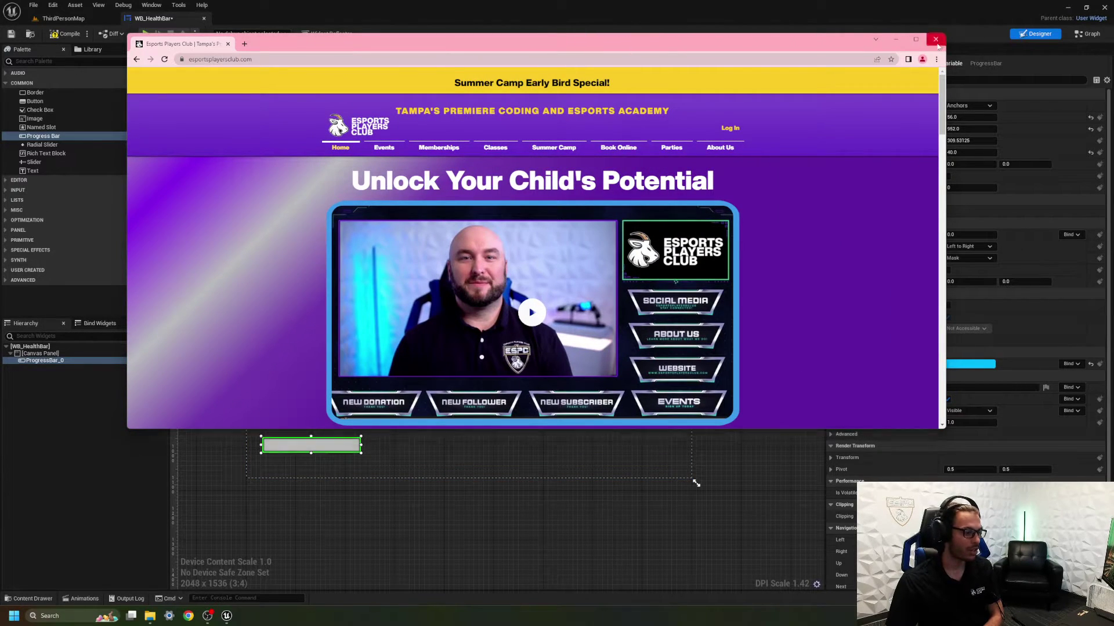
{"action": "left_click", "coordinate": [896, 39]}
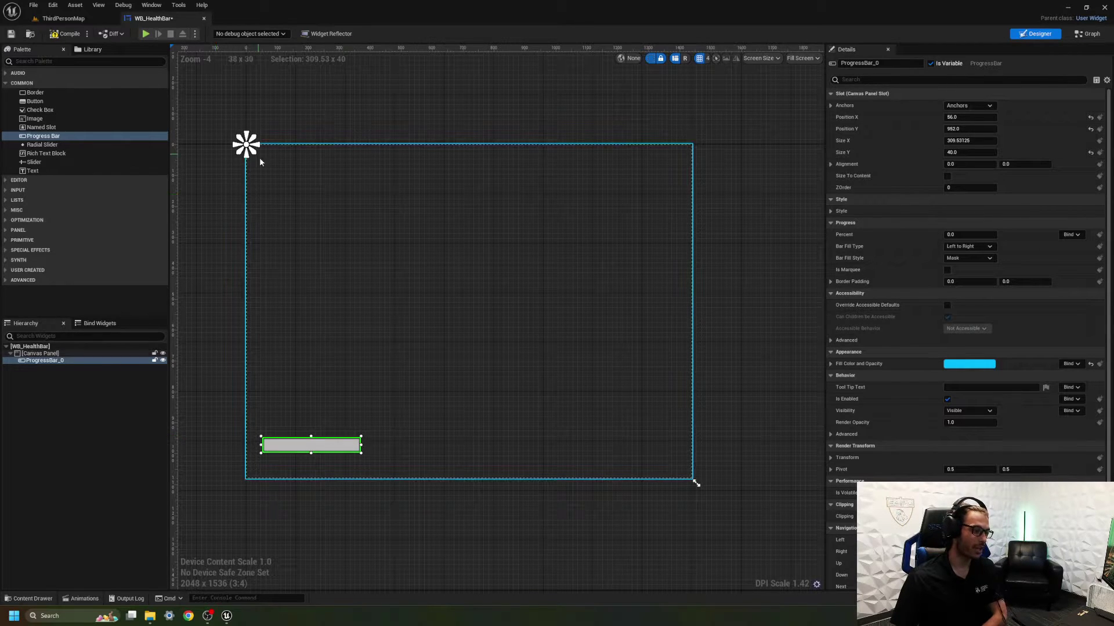
Fit the progress bar's anchors closely around its four corners near the canvas panel's lower-left corner.
{"action": "left_click_drag", "start_coordinate": [248, 152], "coordinate": [367, 462]}
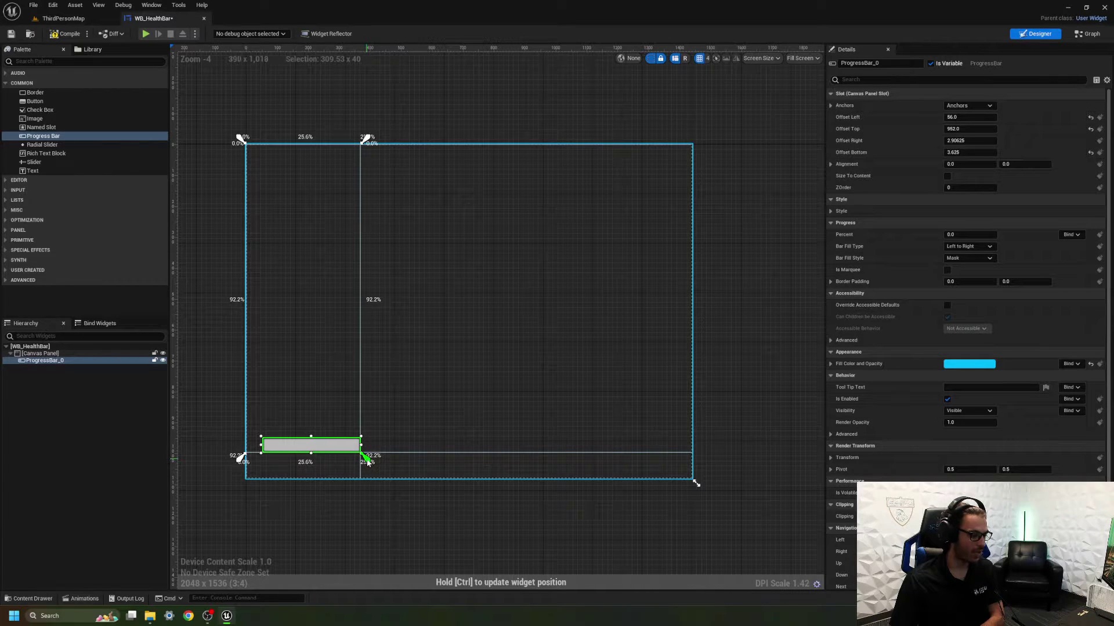
{"action": "left_click_drag", "start_coordinate": [240, 458], "coordinate": [262, 458]}
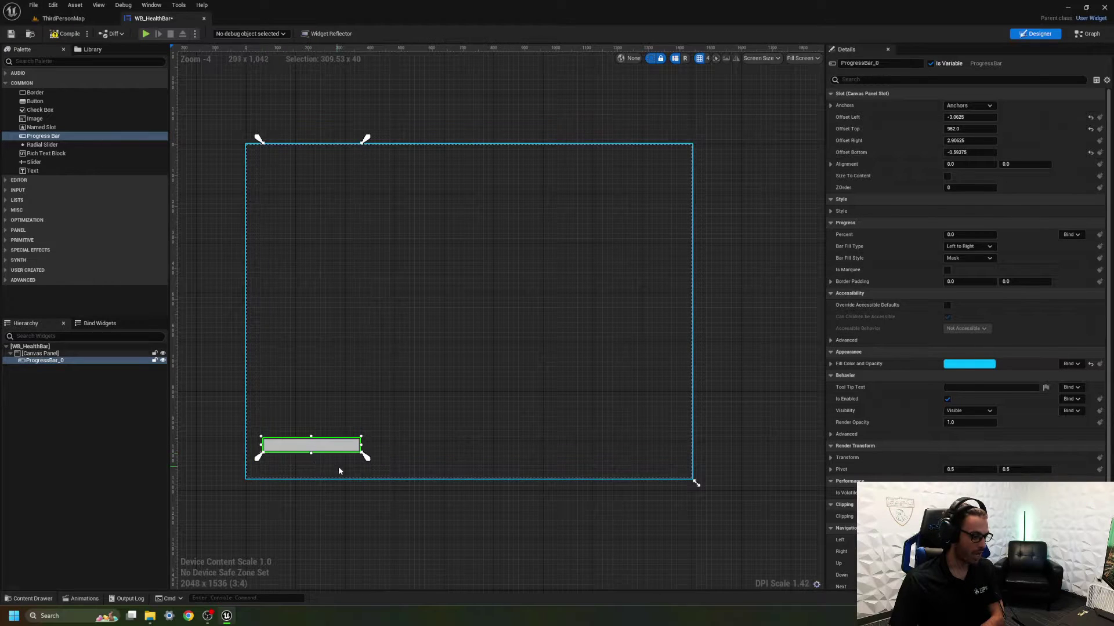
{"action": "left_click_drag", "start_coordinate": [365, 140], "coordinate": [366, 434]}
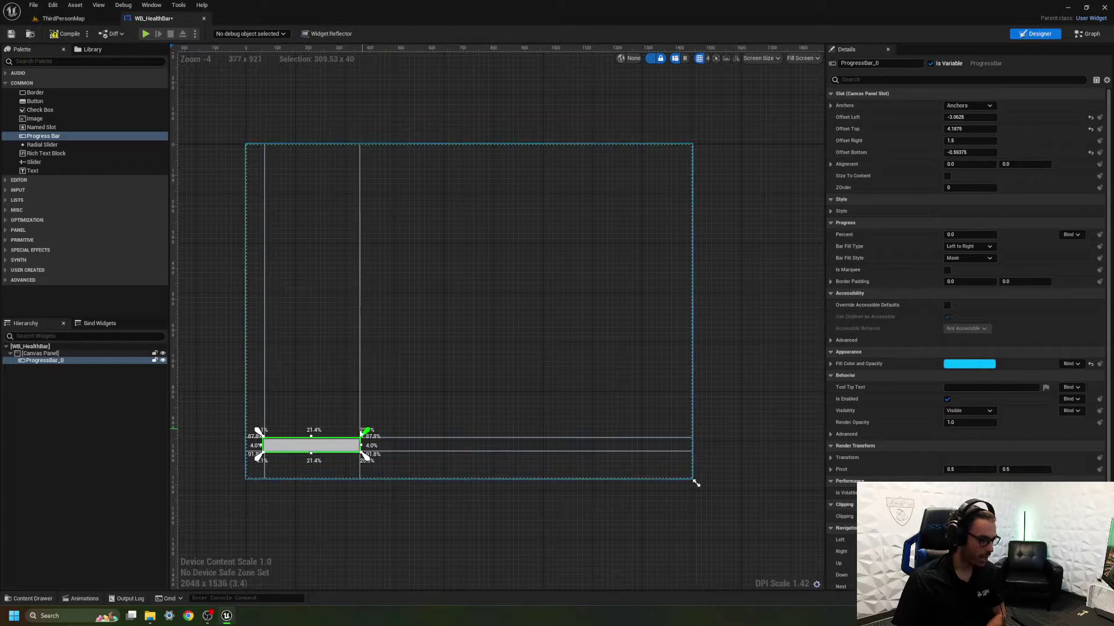
{"action": "left_click", "coordinate": [255, 457]}
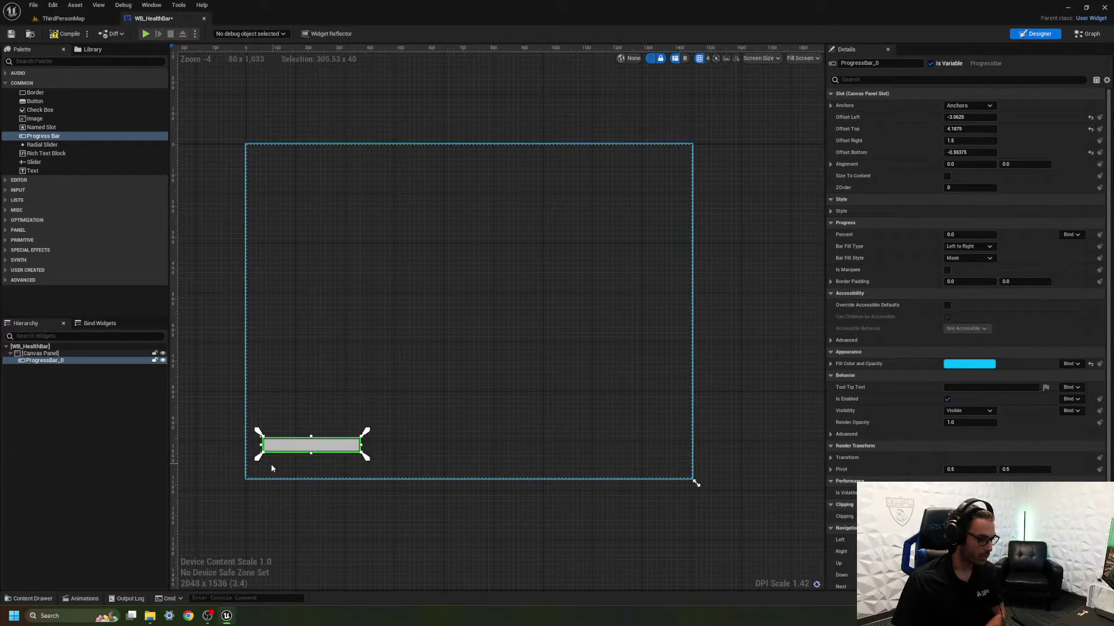
{"action": "left_click", "coordinate": [261, 446]}
{"action": "left_click_drag", "start_coordinate": [265, 439], "coordinate": [270, 440]}
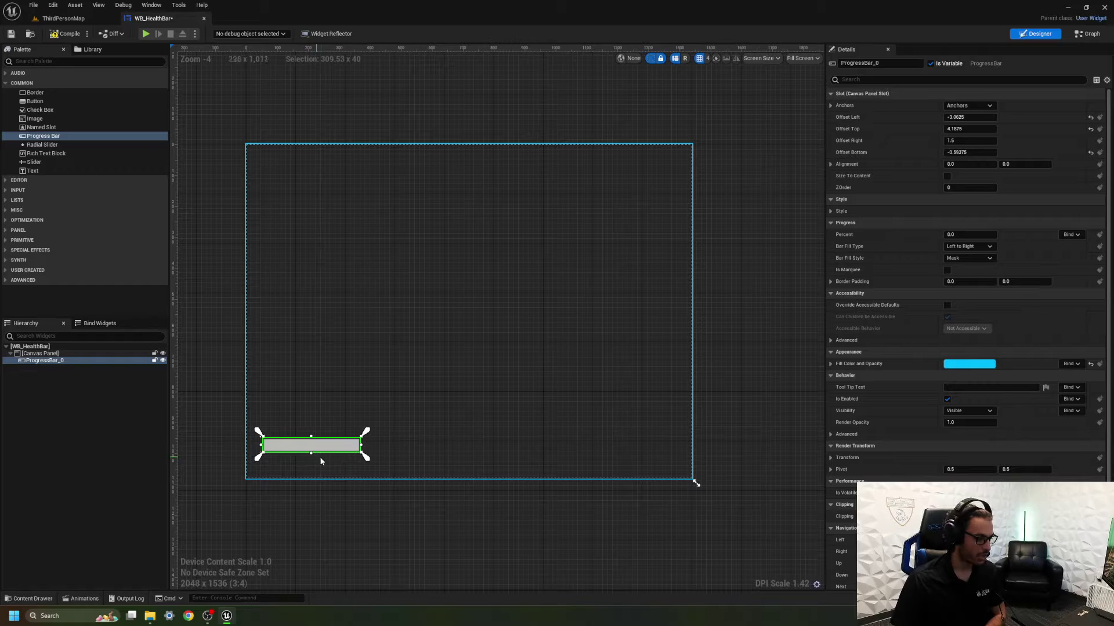
{"action": "left_click_drag", "start_coordinate": [265, 439], "coordinate": [258, 439]}
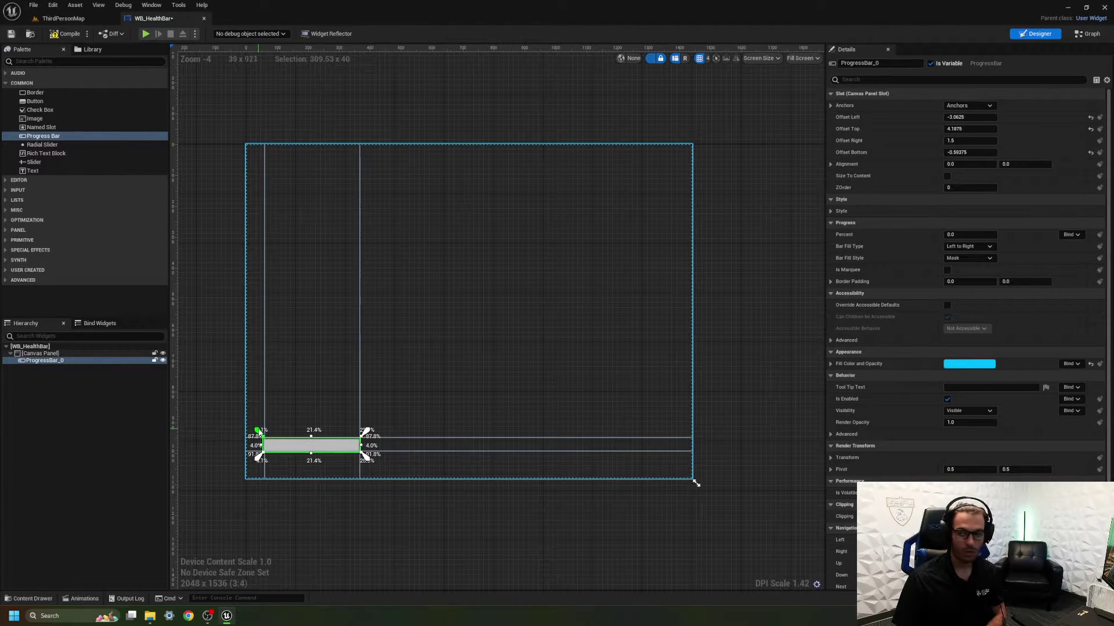
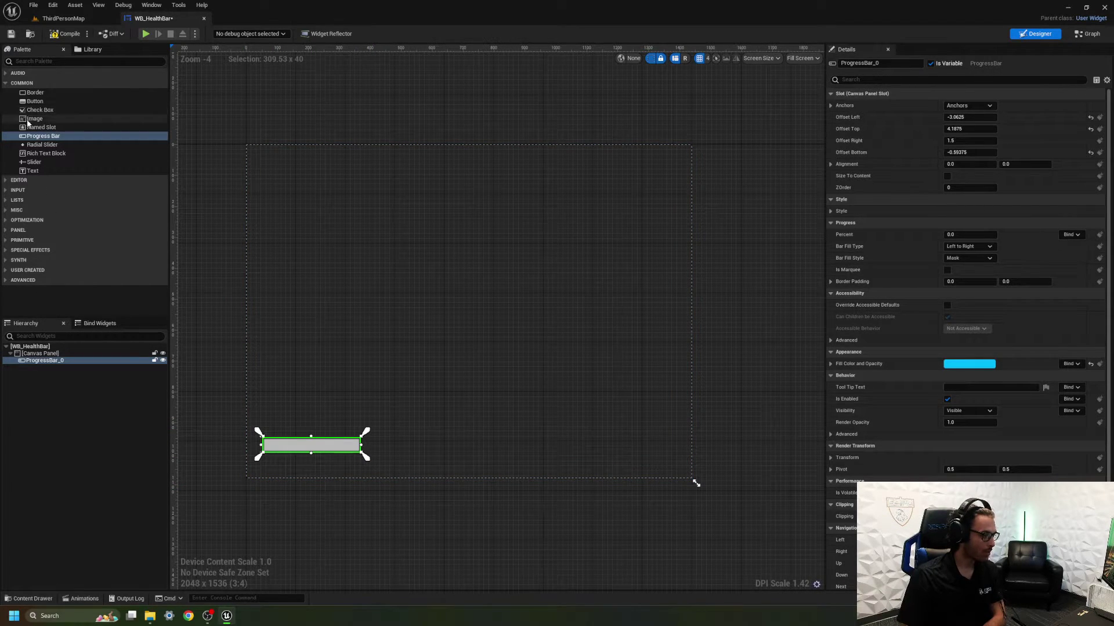
Place a Text block about 303 by 40 directly above the progress bar and set its text to "Health Bar".
{"action": "left_click_drag", "start_coordinate": [32, 170], "coordinate": [280, 415]}
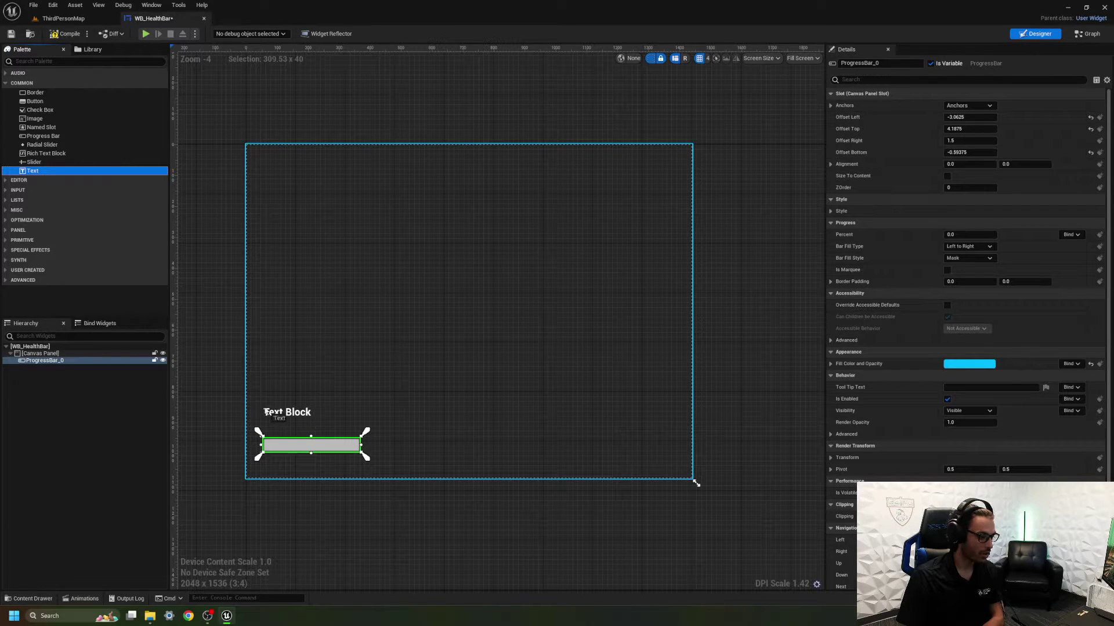
{"action": "left_click_drag", "start_coordinate": [264, 410], "coordinate": [265, 410]}
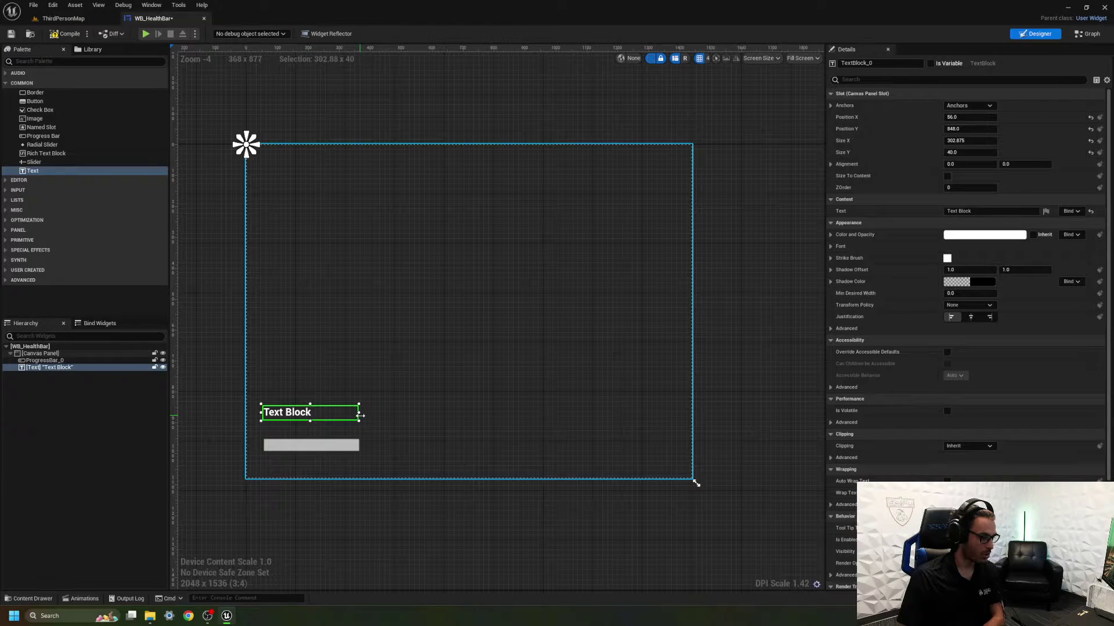
{"action": "left_click", "coordinate": [929, 210]}
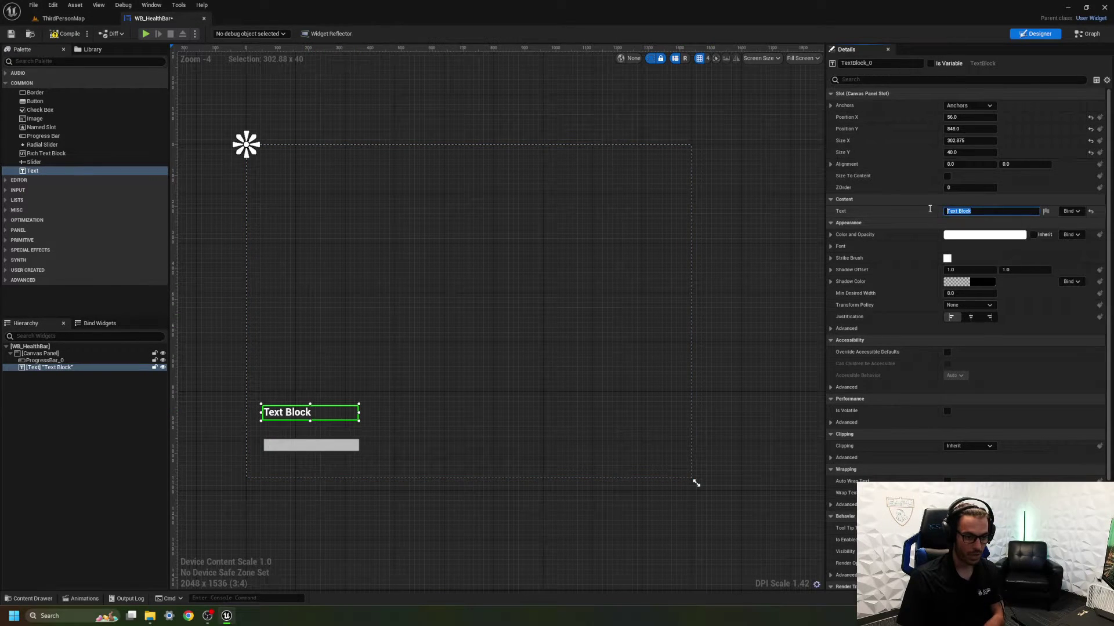
{"action": "type", "text": "Health"}
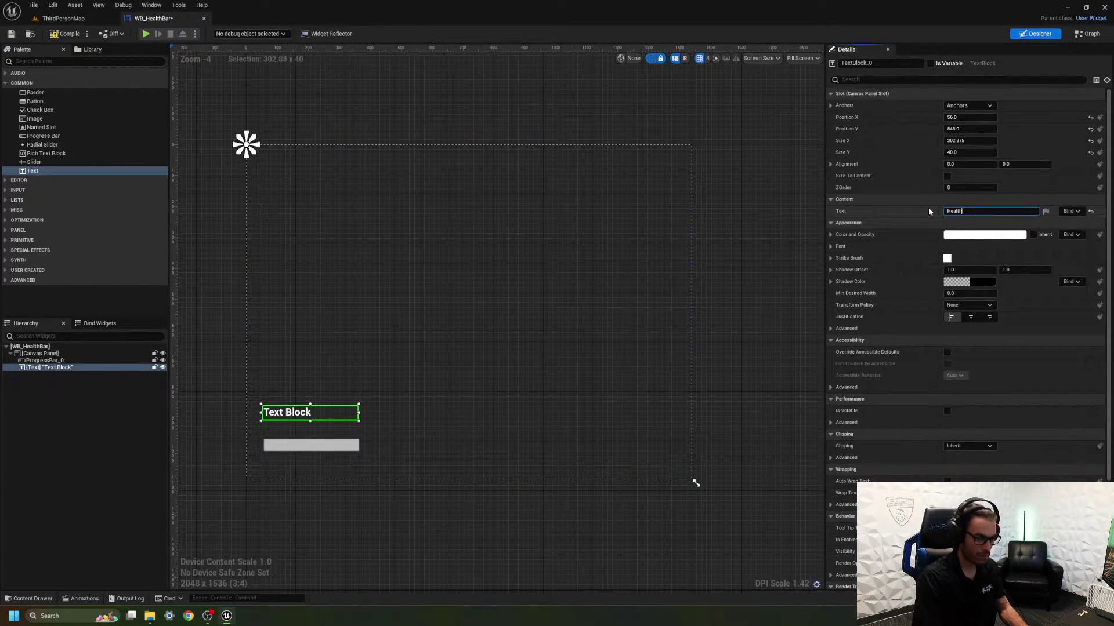
{"action": "type", "text": " Bar"}
{"action": "key", "text": "Return"}
Fit the Health Bar text's anchors around its four corners and reduce the text block to about 298 by 29.
{"action": "left_click_drag", "start_coordinate": [255, 152], "coordinate": [365, 427]}
{"action": "left_click_drag", "start_coordinate": [241, 426], "coordinate": [259, 428]}
{"action": "left_click_drag", "start_coordinate": [367, 137], "coordinate": [366, 398]}
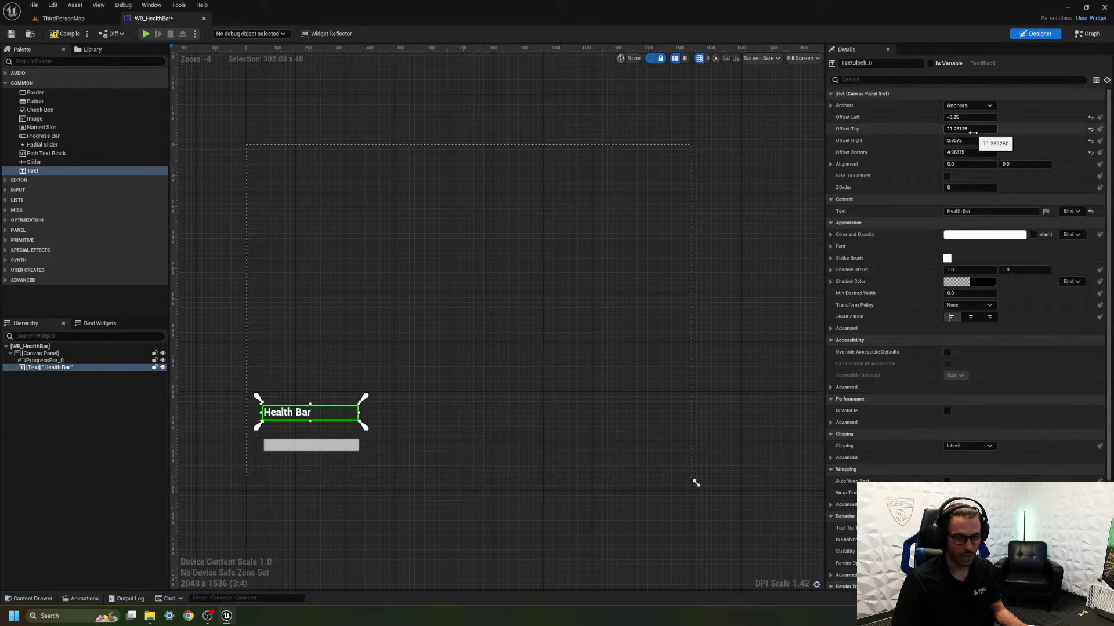
{"action": "mouse_move", "coordinate": [973, 133]}
{"action": "left_mouse_down"}
{"action": "mouse_move", "coordinate": [956, 132]}
{"action": "mouse_move", "coordinate": [986, 140]}
{"action": "mouse_move", "coordinate": [963, 141]}
{"action": "left_mouse_up"}
{"action": "left_click_drag", "start_coordinate": [363, 398], "coordinate": [363, 406]}
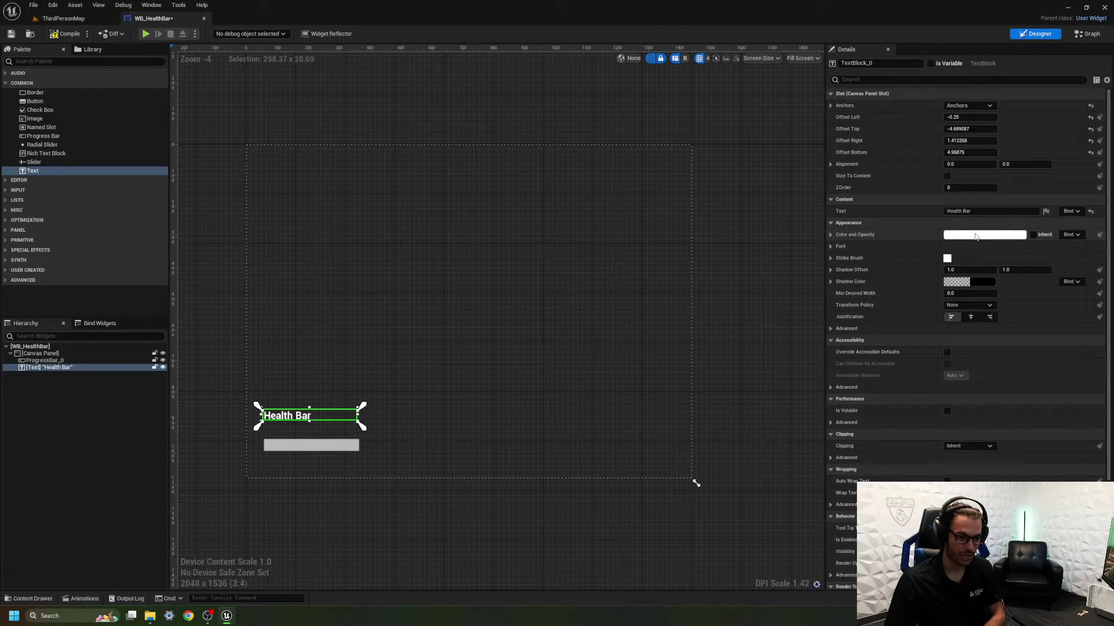
{"action": "scroll", "coordinate": [977, 261], "scroll_direction": "down", "scroll_amount": 2}
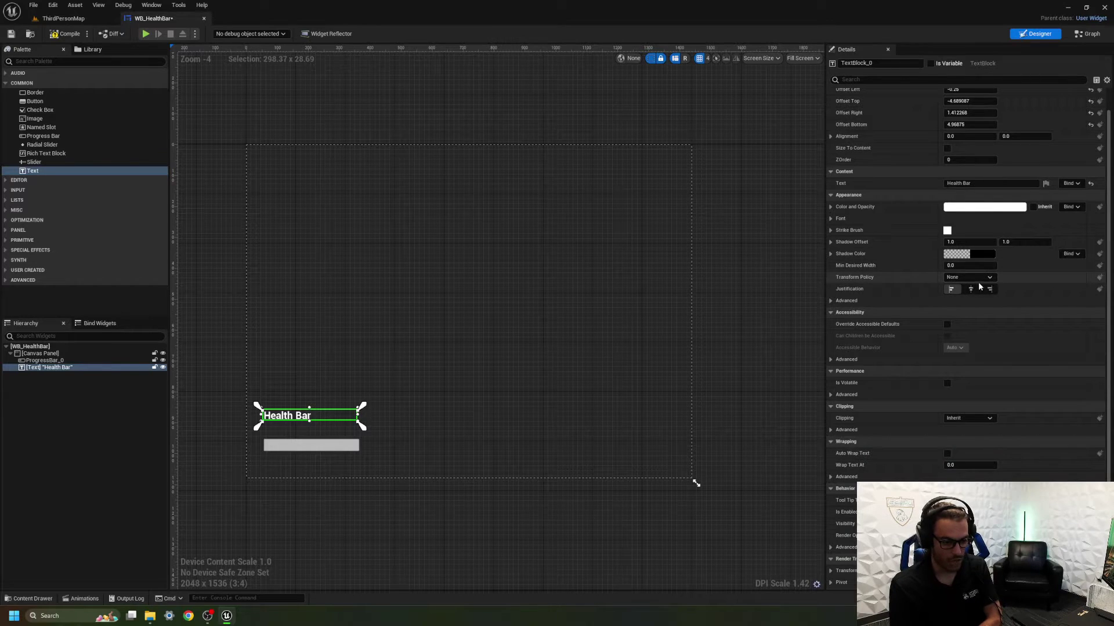
{"action": "scroll", "coordinate": [977, 287], "scroll_direction": "down", "scroll_amount": 6}
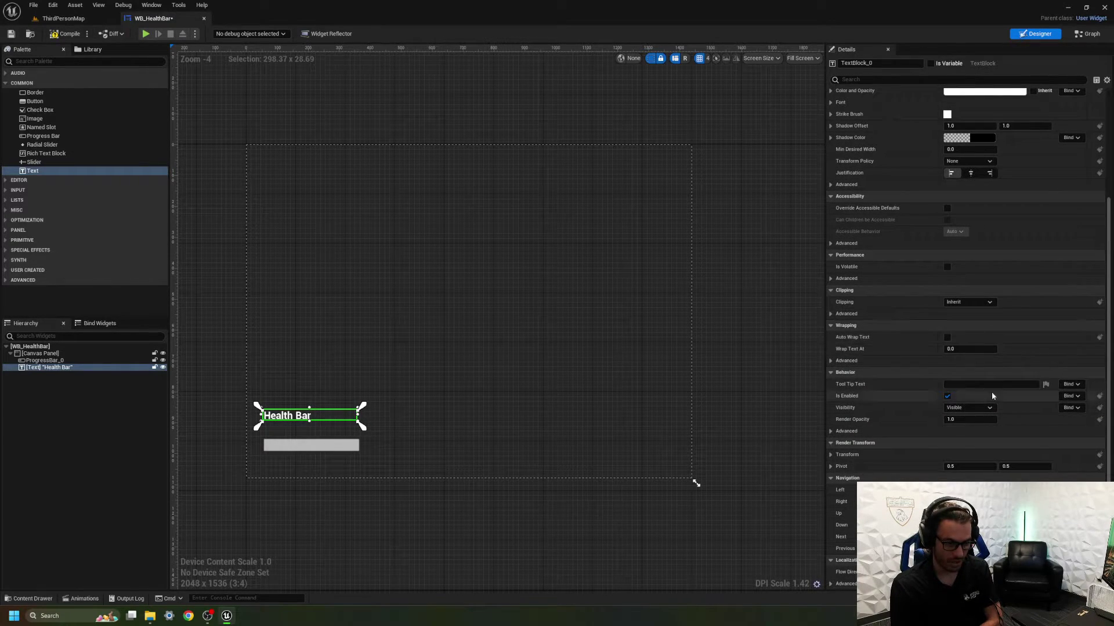
{"action": "scroll", "coordinate": [966, 383], "scroll_direction": "up", "scroll_amount": 6}
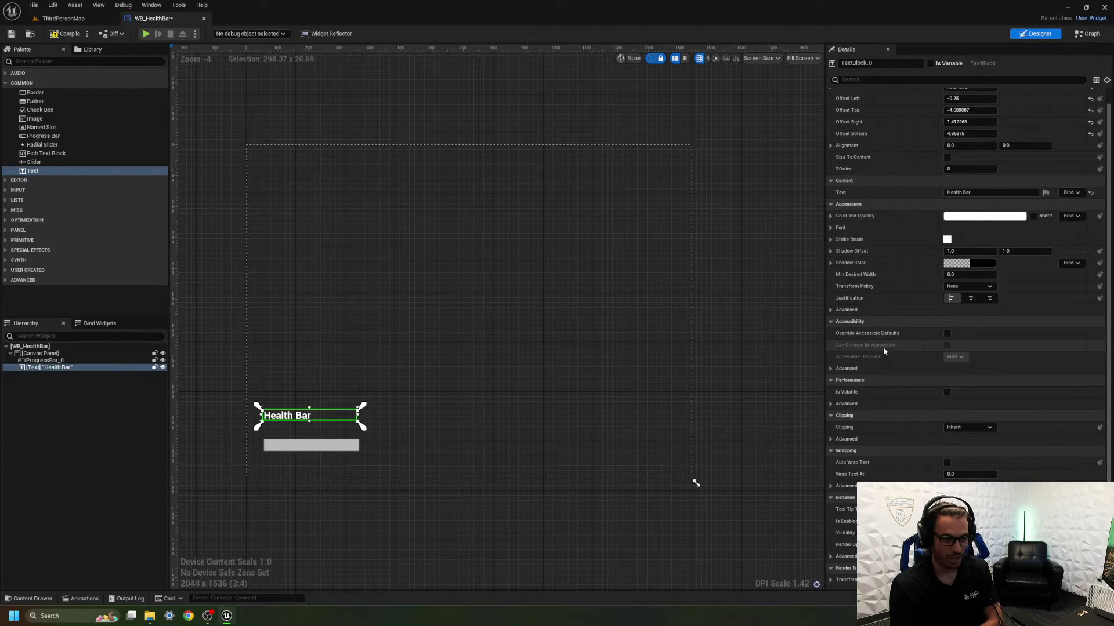
{"action": "scroll", "coordinate": [885, 266], "scroll_direction": "up", "scroll_amount": 2}
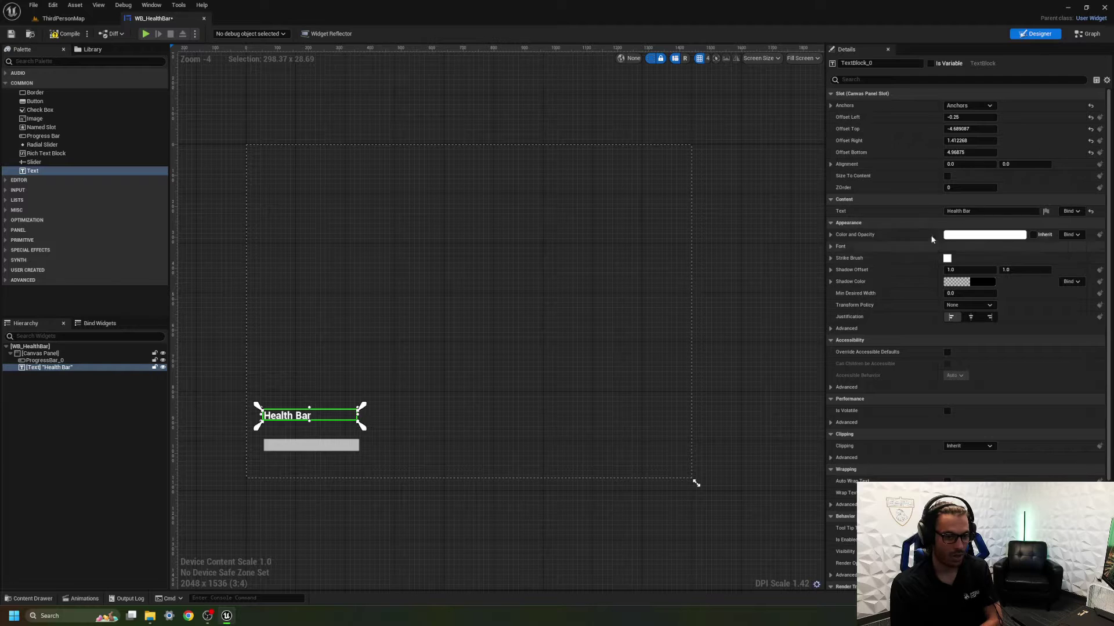
Set the progress bar's fill color to red, with R 1.0, G 0.0 and B about 0.037.
{"action": "left_click", "coordinate": [413, 355]}
{"action": "left_click", "coordinate": [311, 445]}
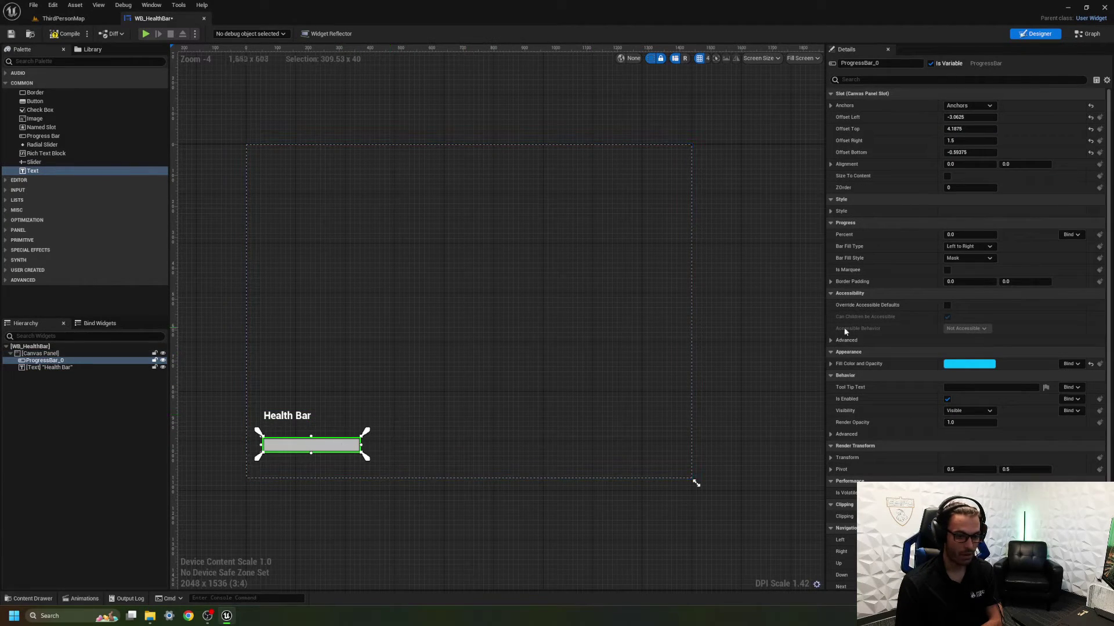
{"action": "scroll", "coordinate": [919, 476], "scroll_direction": "down", "scroll_amount": 2}
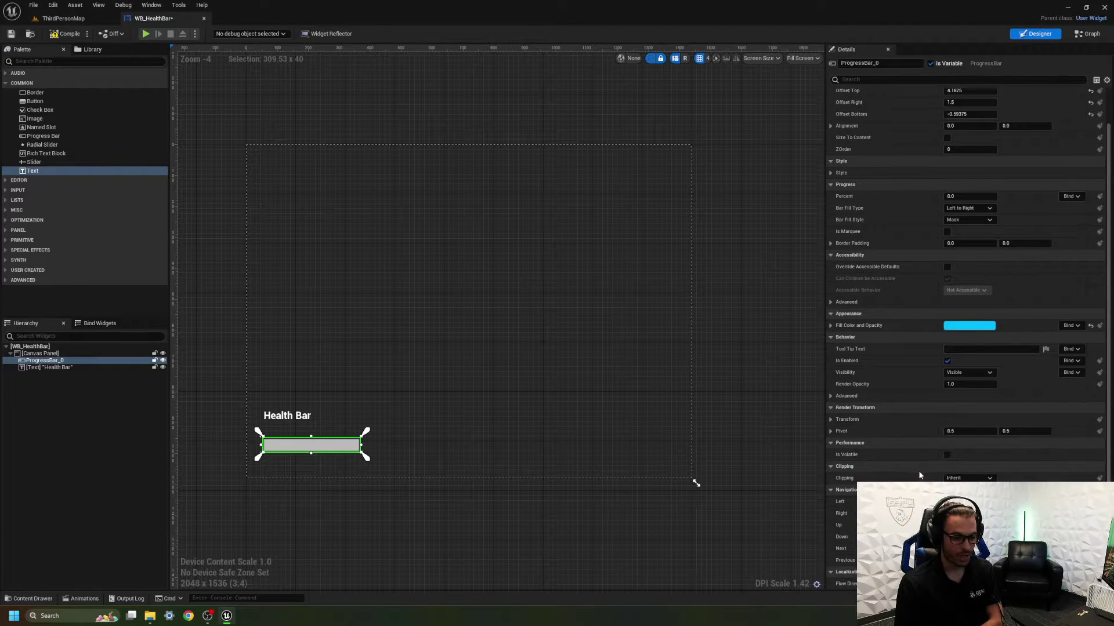
{"action": "scroll", "coordinate": [952, 401], "scroll_direction": "up", "scroll_amount": 2}
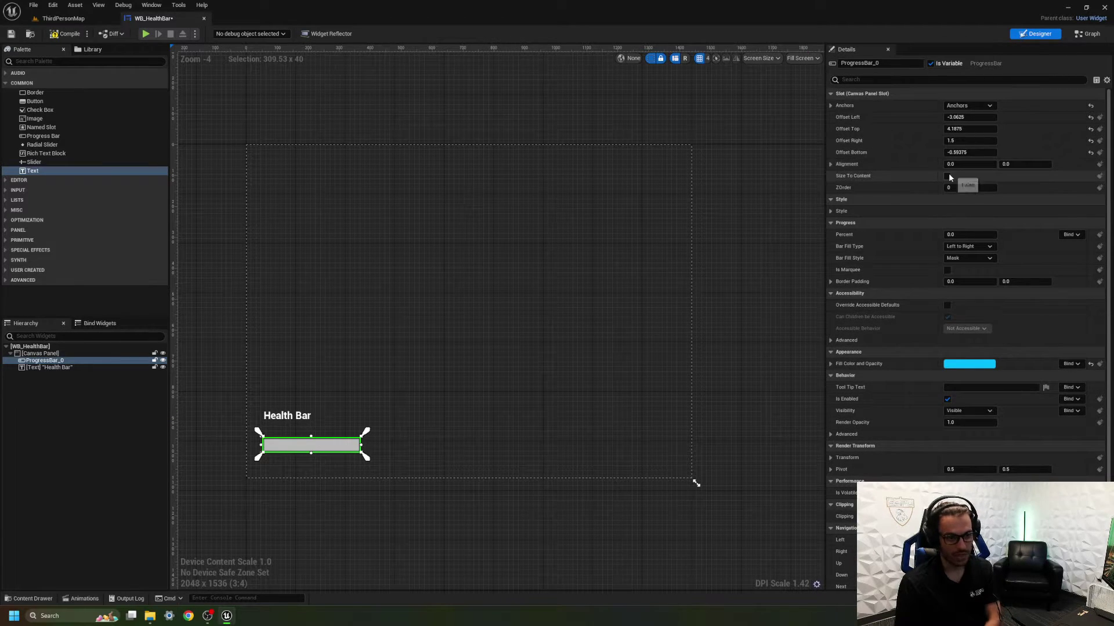
{"action": "left_click", "coordinate": [829, 366]}
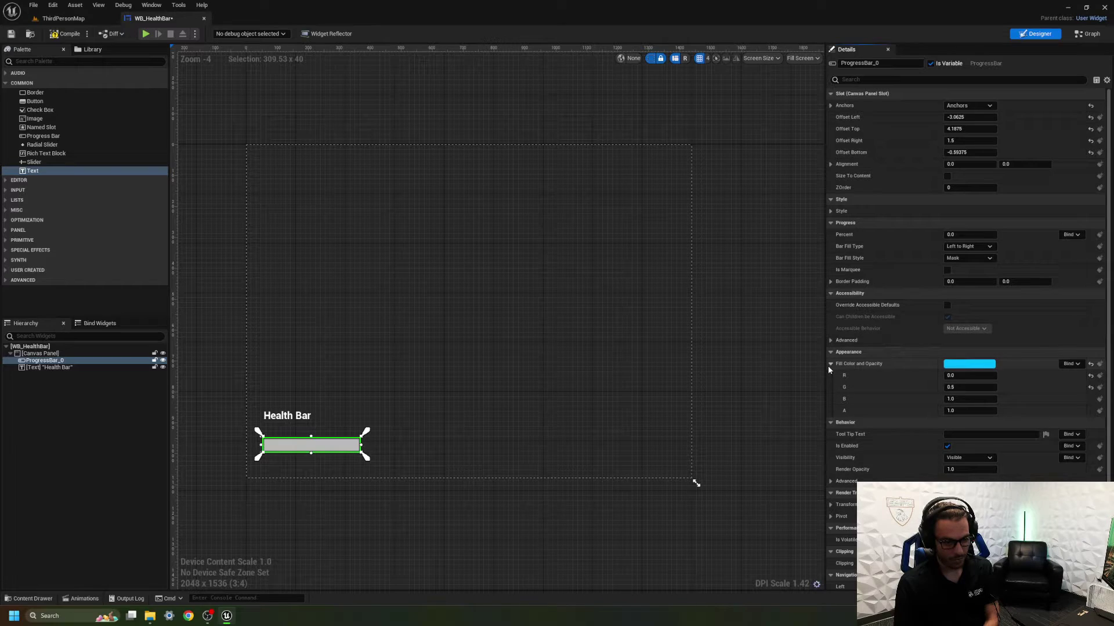
{"action": "left_click", "coordinate": [979, 364]}
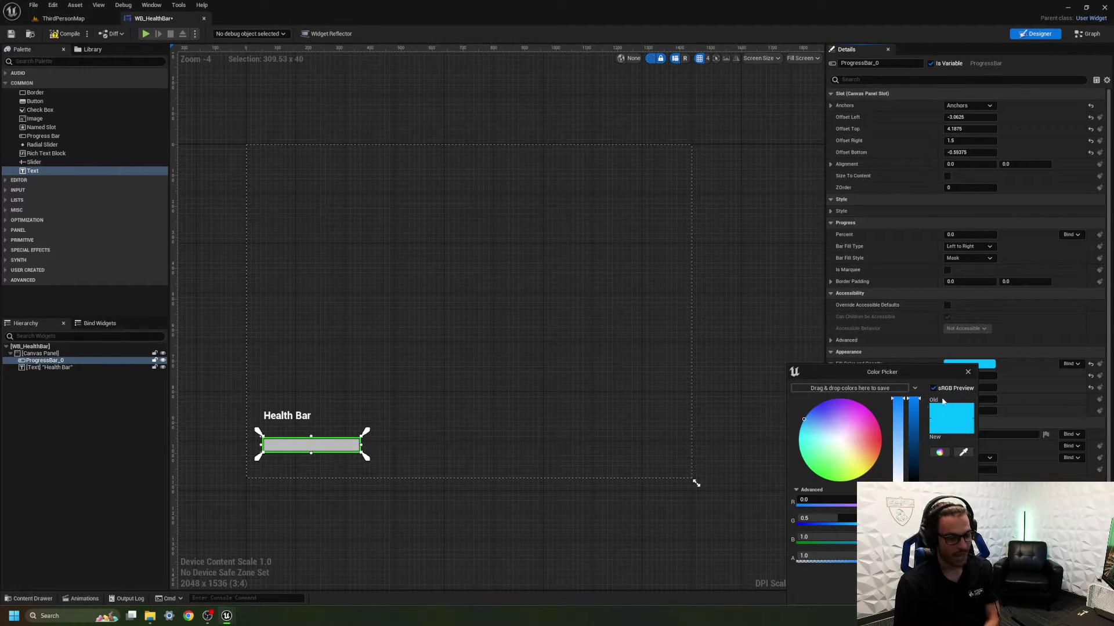
{"action": "left_click_drag", "start_coordinate": [806, 431], "coordinate": [885, 438]}
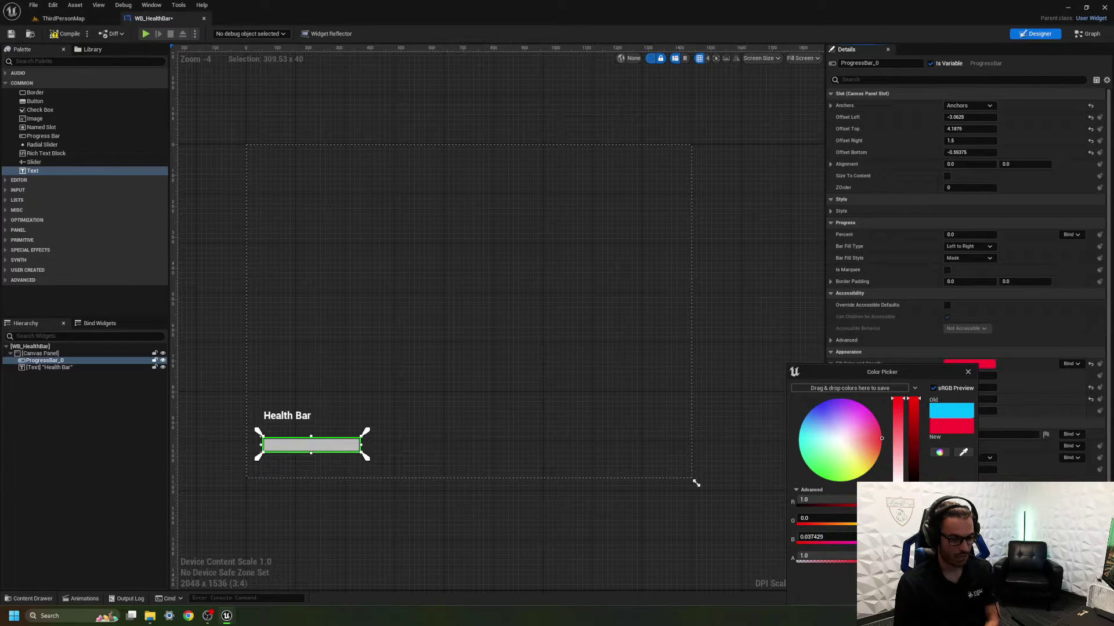
{"action": "left_click", "coordinate": [904, 369]}
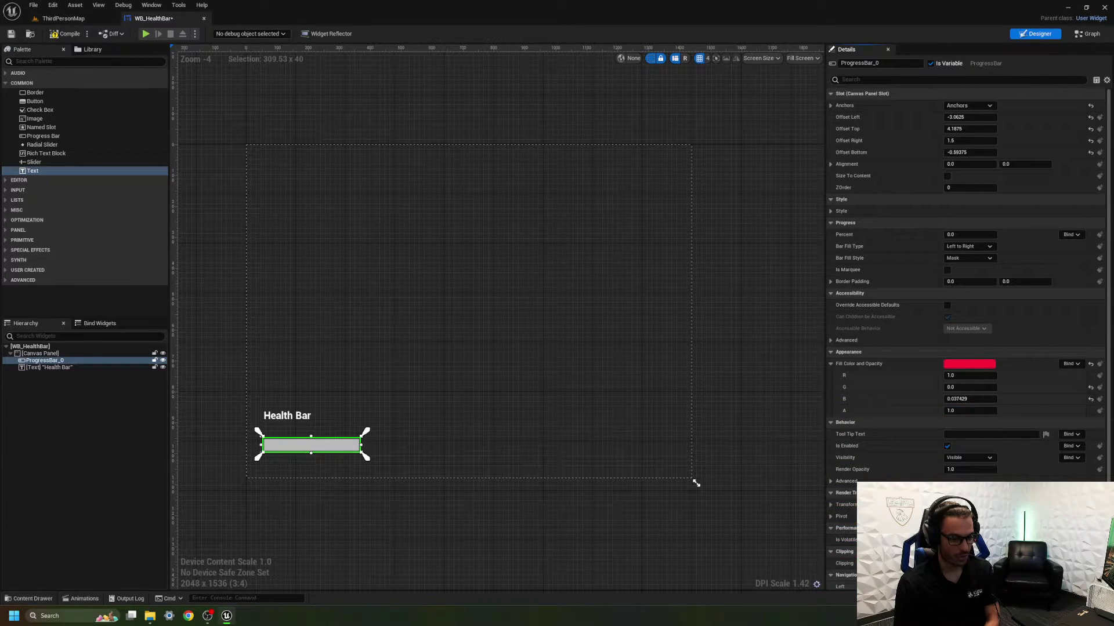
{"action": "left_click", "coordinate": [831, 363]}
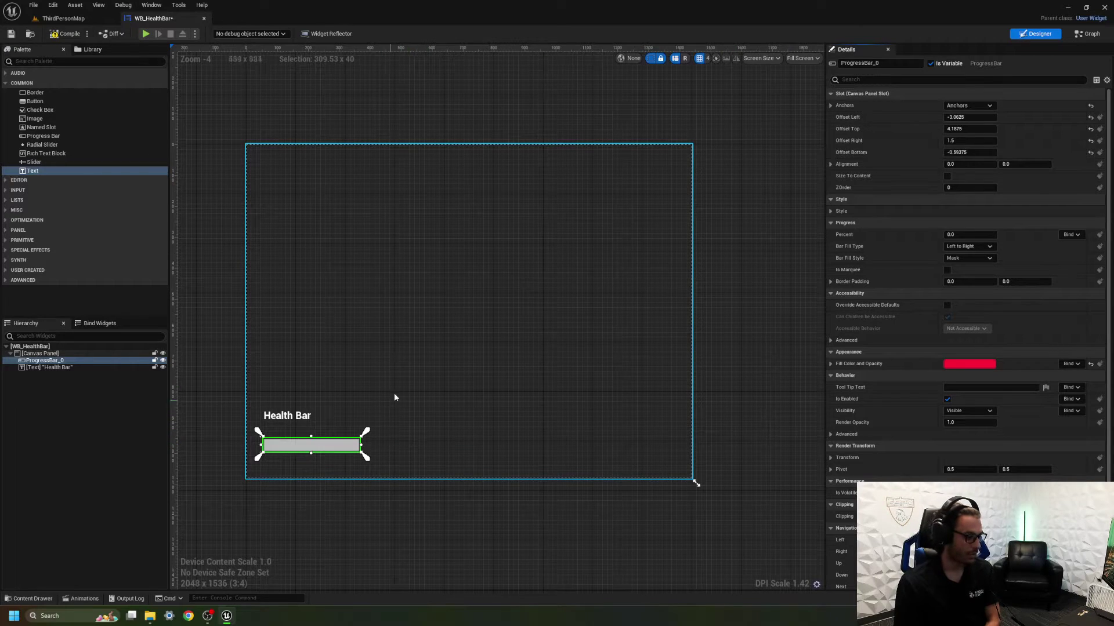
Select the root canvas panel and save the WB_HealthBar widget blueprint.
{"action": "left_click", "coordinate": [408, 360]}
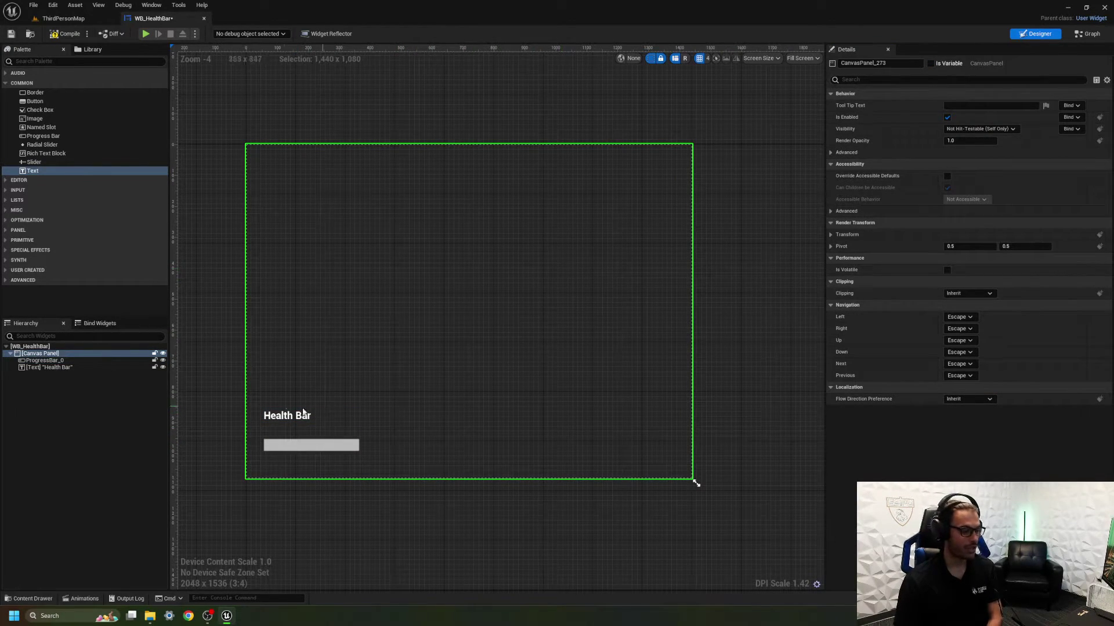
{"action": "left_click", "coordinate": [10, 353]}
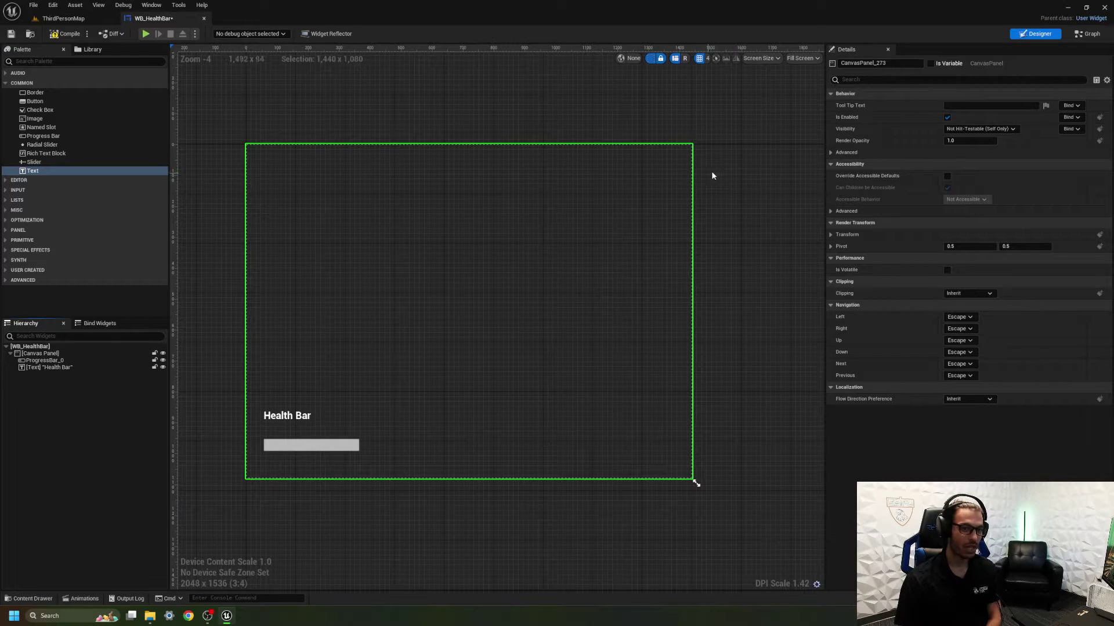
{"action": "left_click", "coordinate": [460, 165]}
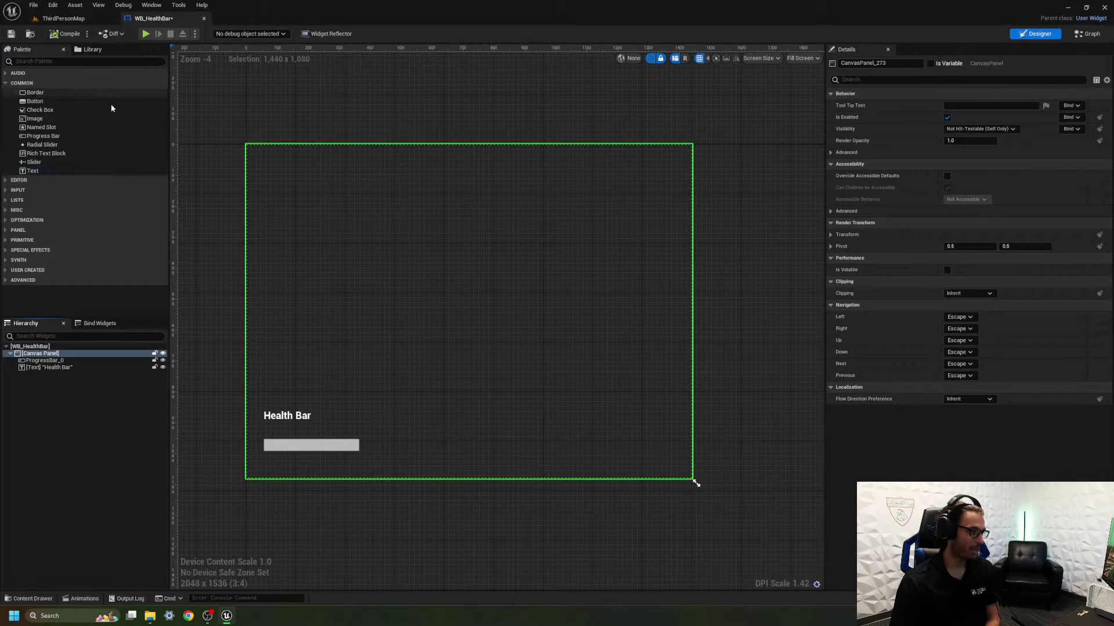
{"action": "left_click", "coordinate": [11, 36]}
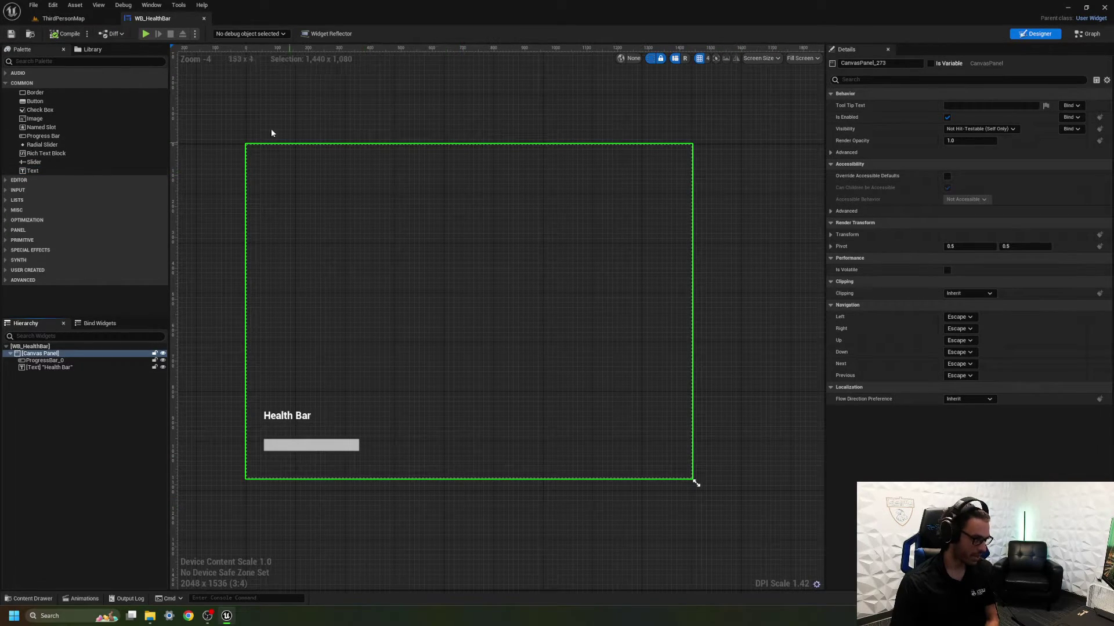
Open the BP_ThirdPersonCharacter blueprint from the Blueprints folder inside the ThirdPerson content folder.
{"action": "left_click", "coordinate": [60, 19]}
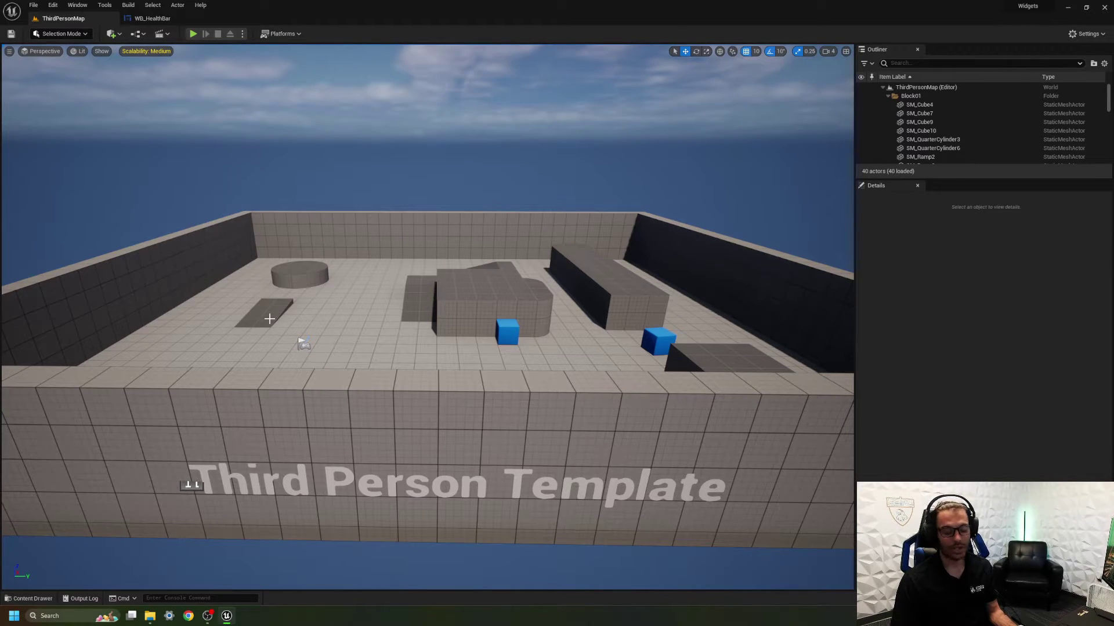
{"action": "key", "text": "ctrl+space"}
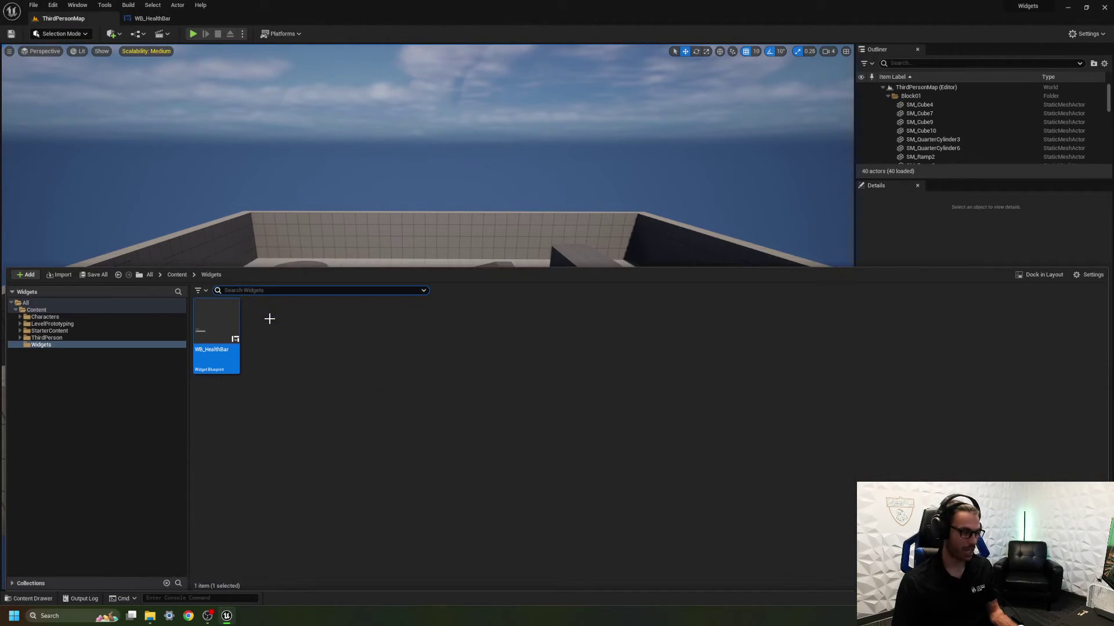
{"action": "left_click", "coordinate": [44, 305]}
{"action": "left_click", "coordinate": [46, 338]}
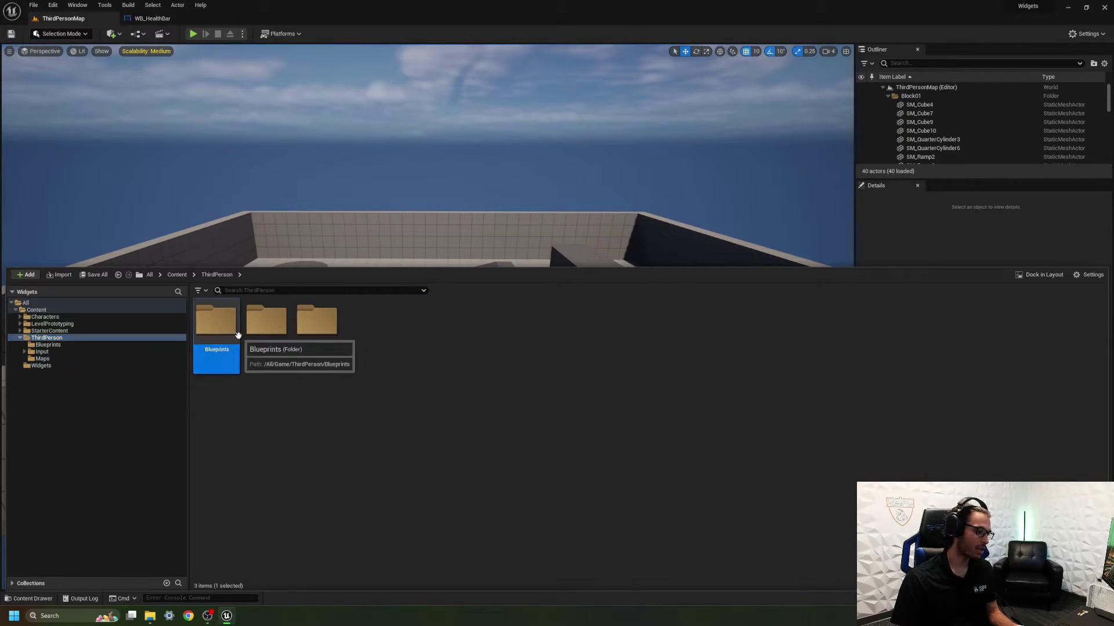
{"action": "double_click", "coordinate": [216, 322]}
{"action": "double_click", "coordinate": [206, 335]}
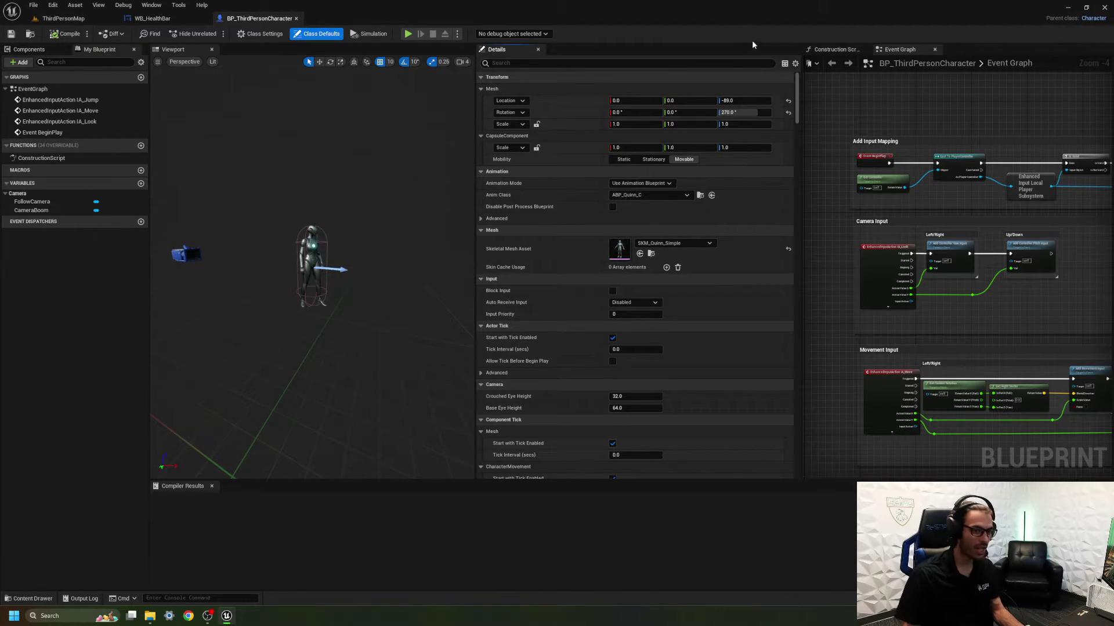
Dock the Event Graph alongside the Viewport in one tab group so its nodes have more room.
{"action": "left_click_drag", "start_coordinate": [896, 56], "coordinate": [266, 51]}
{"action": "left_click", "coordinate": [864, 50]}
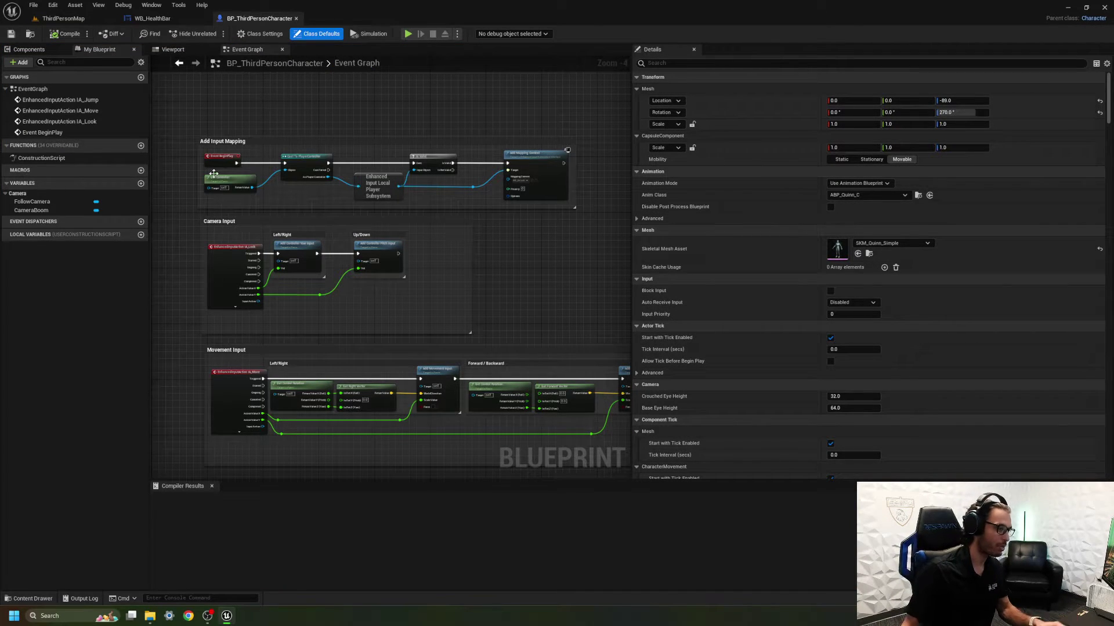
{"action": "scroll", "coordinate": [274, 282], "scroll_direction": "up", "scroll_amount": 5}
{"action": "right_click_drag", "start_coordinate": [341, 293], "coordinate": [394, 439]}
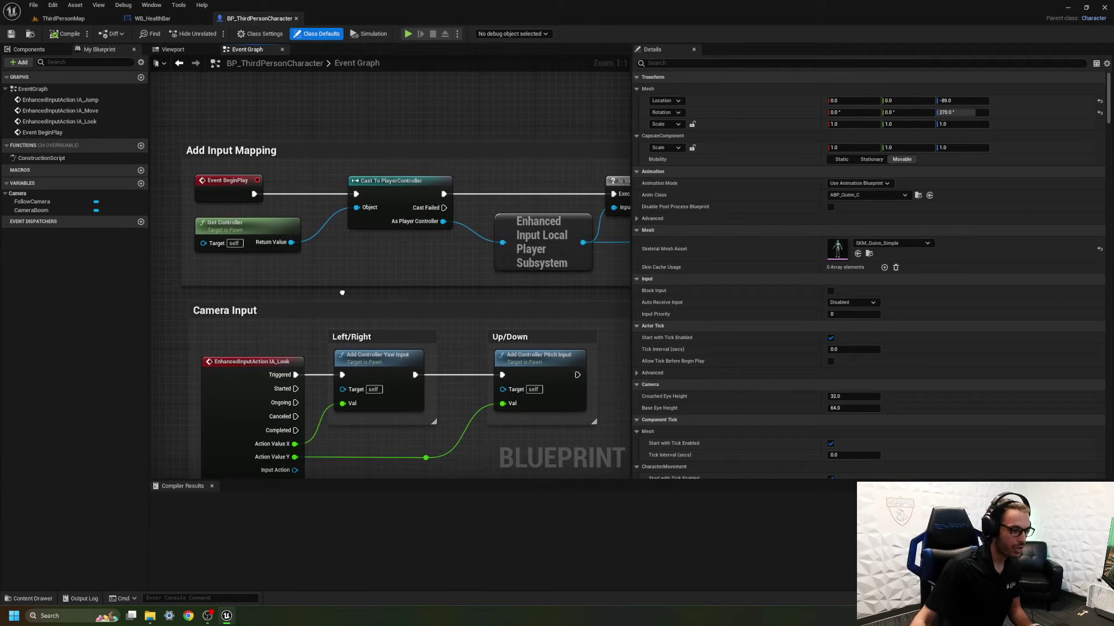
Add a Create Widget node executed after Add Mapping Context at the end of the Event BeginPlay chain.
{"action": "left_click", "coordinate": [226, 196]}
{"action": "right_click_drag", "start_coordinate": [432, 261], "coordinate": [152, 284]}
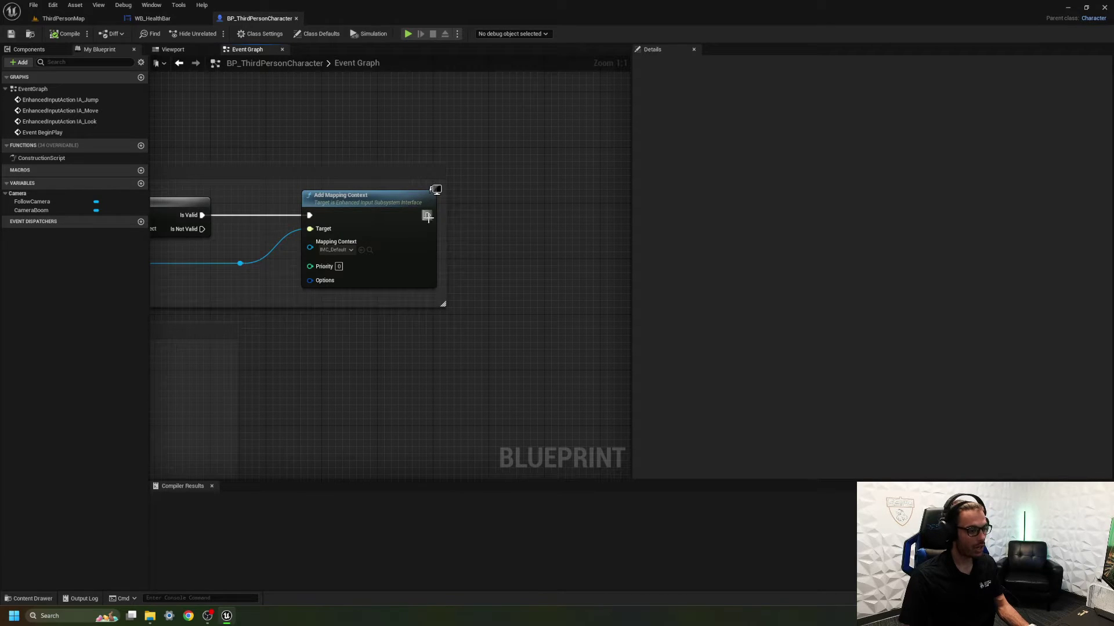
{"action": "left_click_drag", "start_coordinate": [428, 216], "coordinate": [542, 225]}
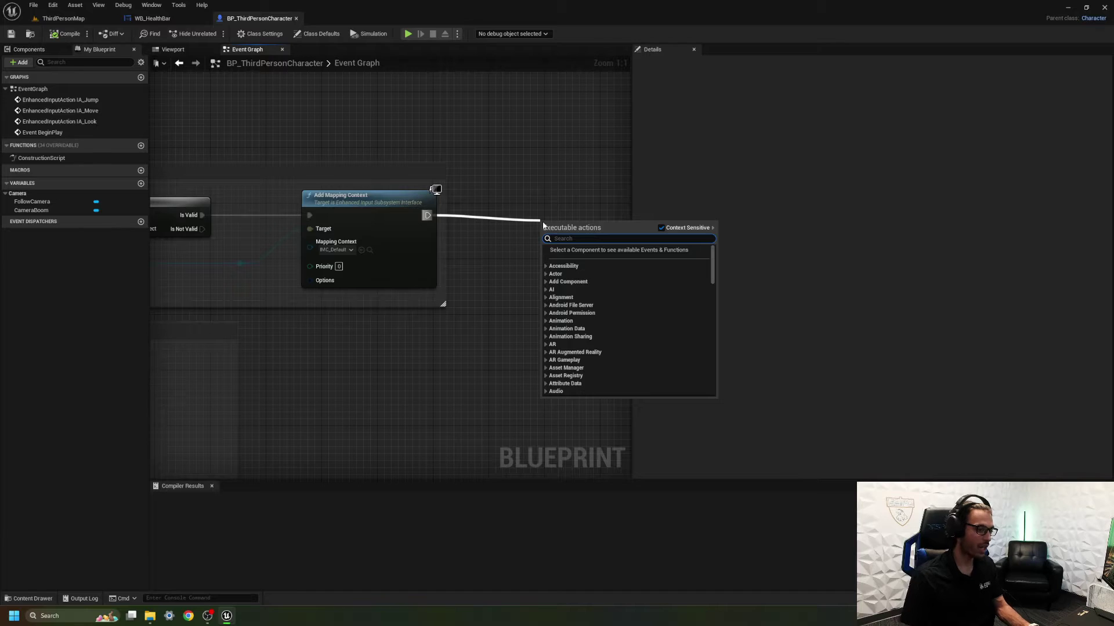
{"action": "type", "text": "create"}
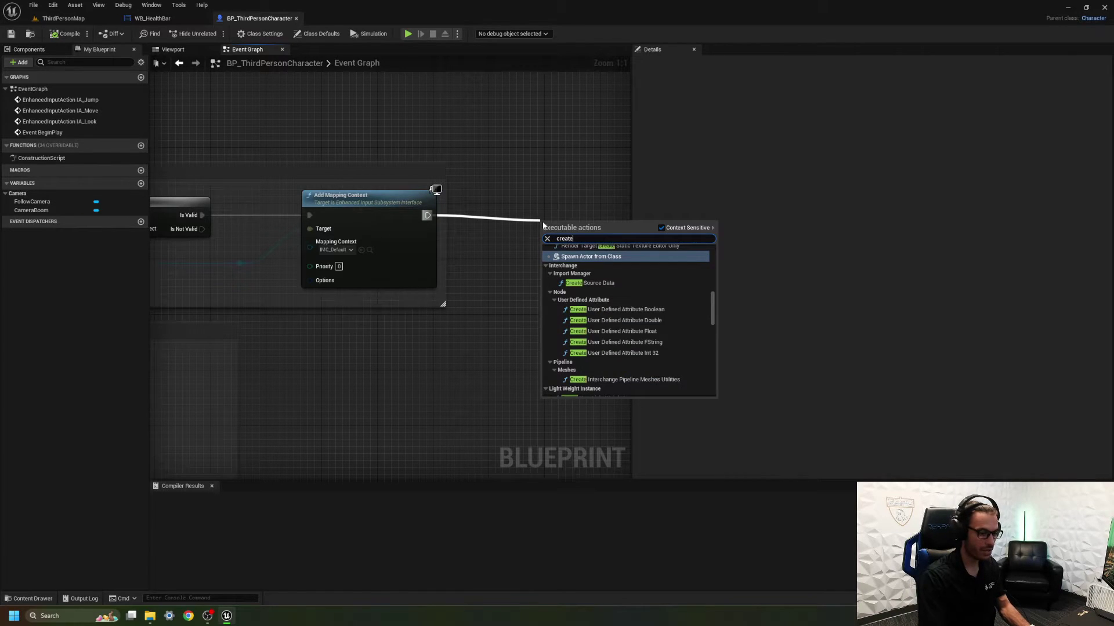
{"action": "type", "text": " widget"}
{"action": "key", "text": "Return"}
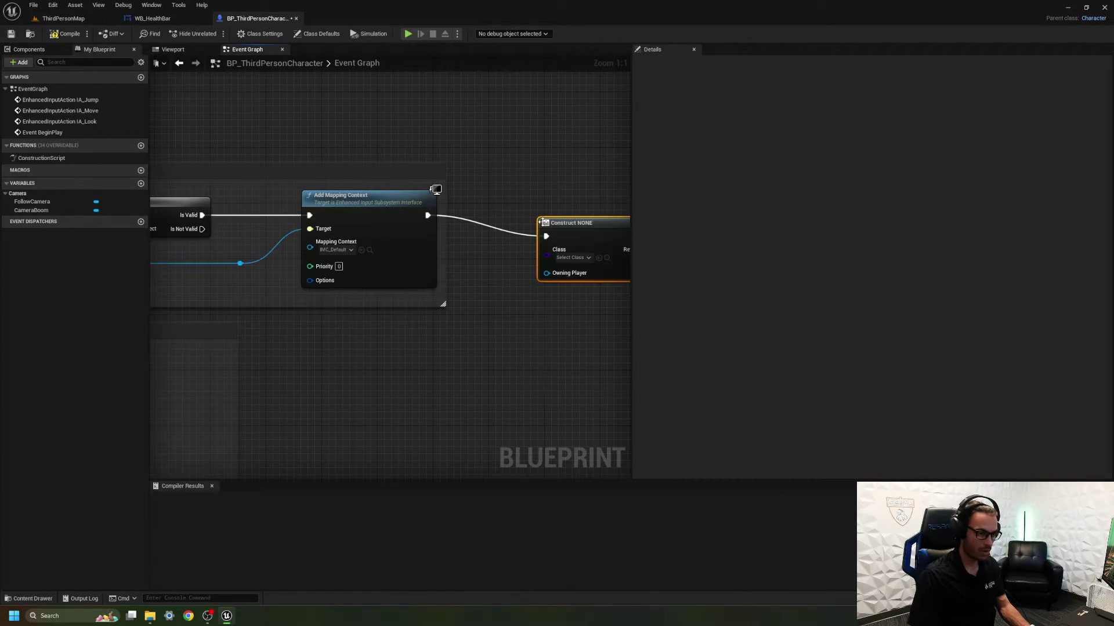
{"action": "left_click_drag", "start_coordinate": [542, 223], "coordinate": [513, 210]}
{"action": "right_click_drag", "start_coordinate": [488, 367], "coordinate": [442, 355]}
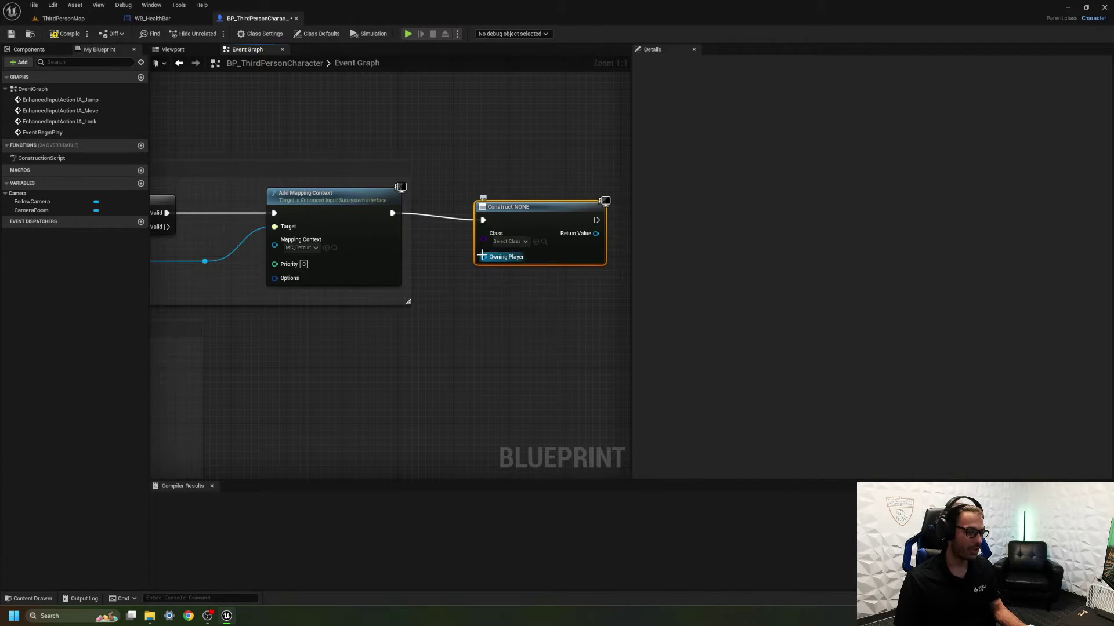
{"action": "left_click_drag", "start_coordinate": [482, 255], "coordinate": [444, 295]}
{"action": "type", "text": "sel"}
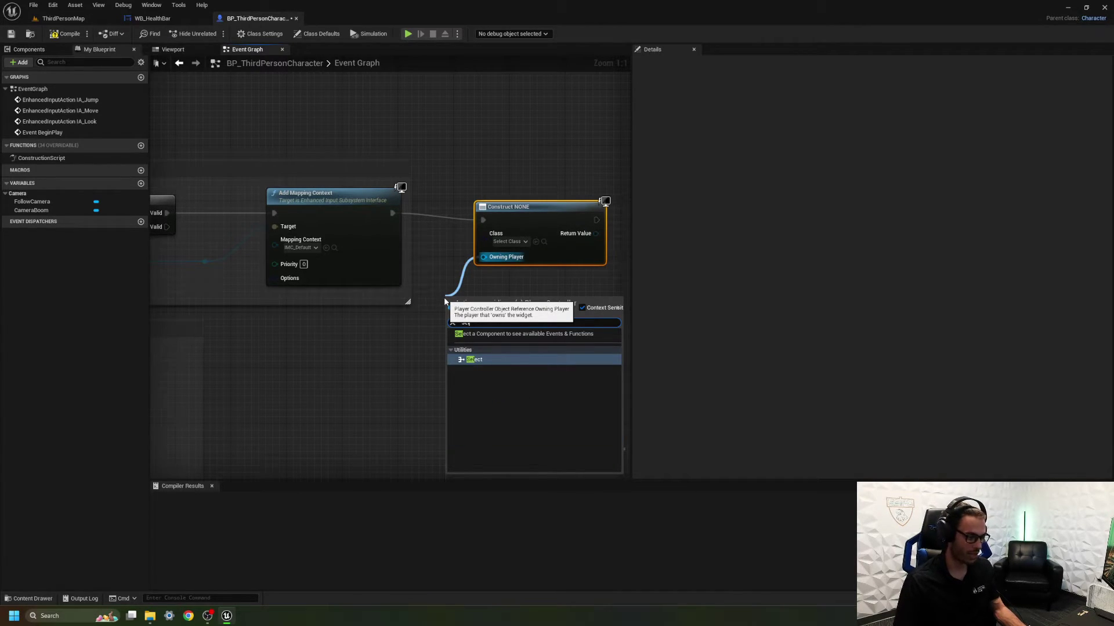
{"action": "key", "text": "BackSpace"}
{"action": "key", "text": "BackSpace"}
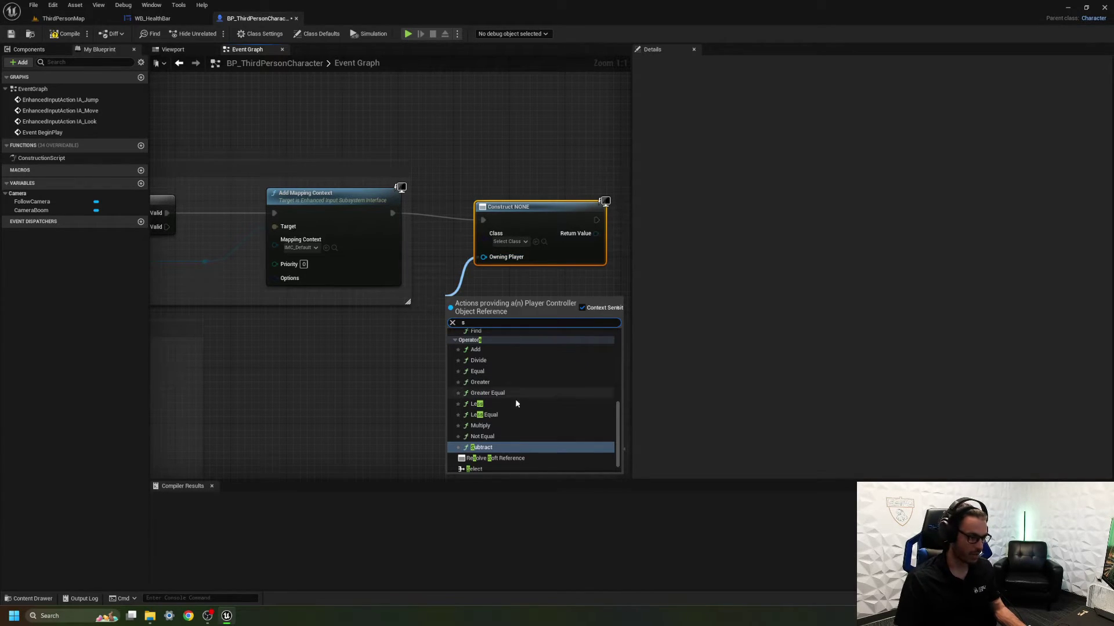
{"action": "type", "text": "e"}
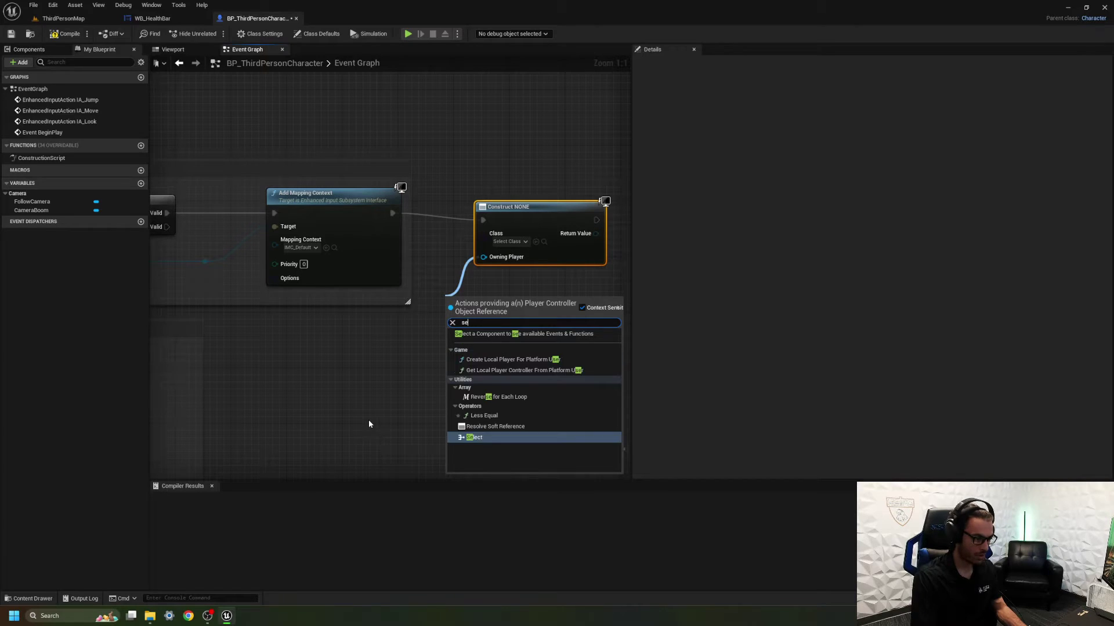
{"action": "key", "text": "Escape"}
{"action": "right_click", "coordinate": [418, 347]}
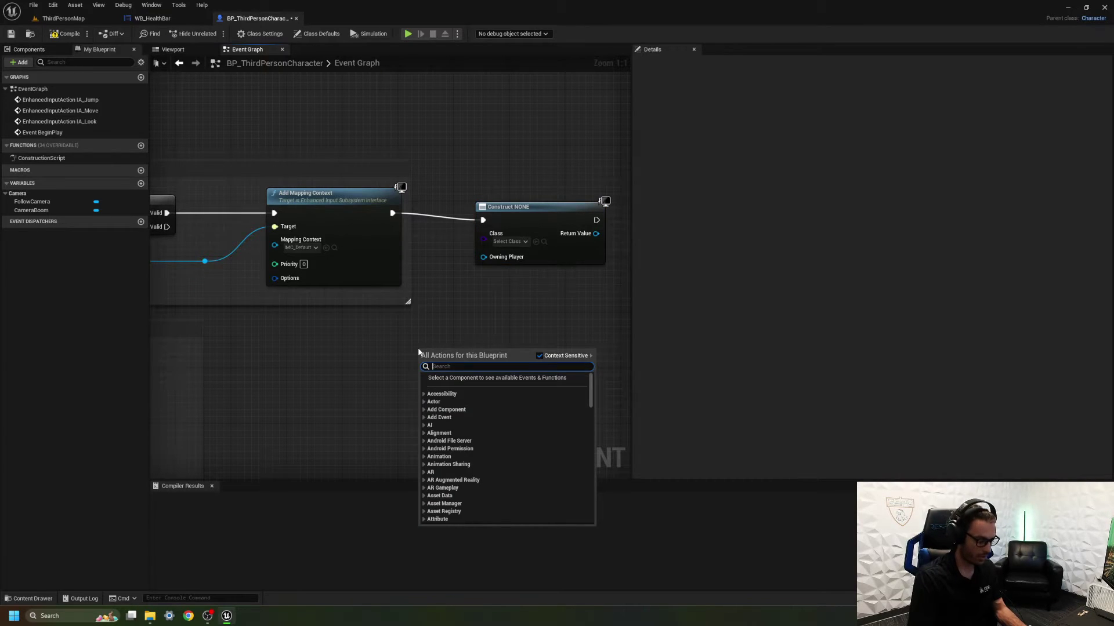
{"action": "key", "text": "Escape"}
{"action": "left_click_drag", "start_coordinate": [458, 364], "coordinate": [431, 308]}
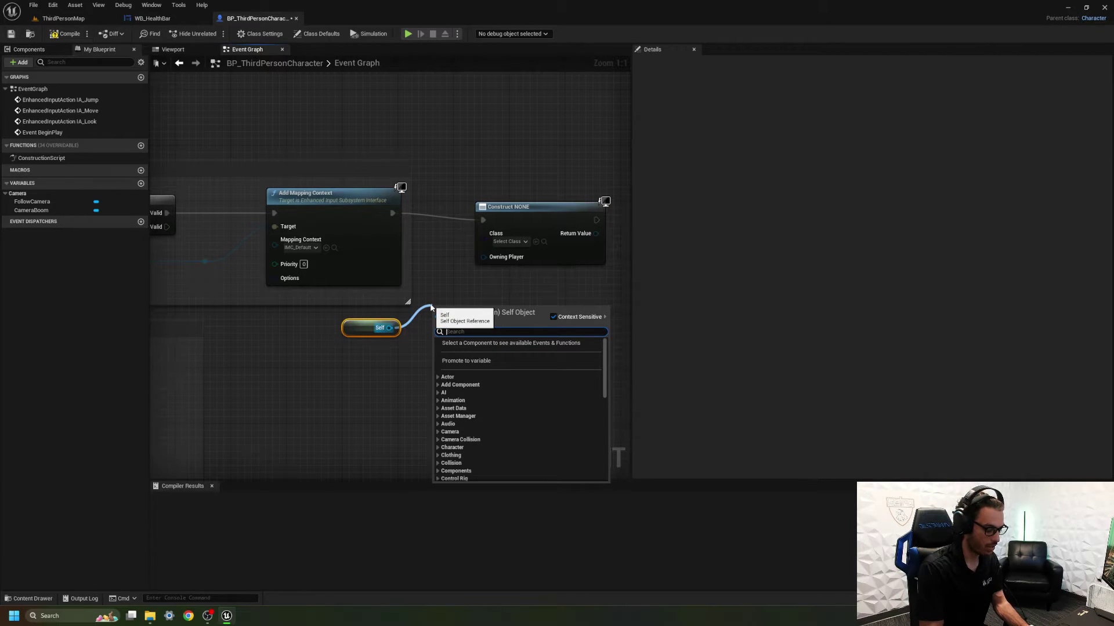
{"action": "left_click", "coordinate": [425, 250]}
{"action": "left_click", "coordinate": [357, 328]}
{"action": "key", "text": "Delete"}
Add a Get Player Controller node below the Create Widget node and connect its Return Value to Owning Player.
{"action": "right_click", "coordinate": [358, 329]}
{"action": "type", "text": "get"}
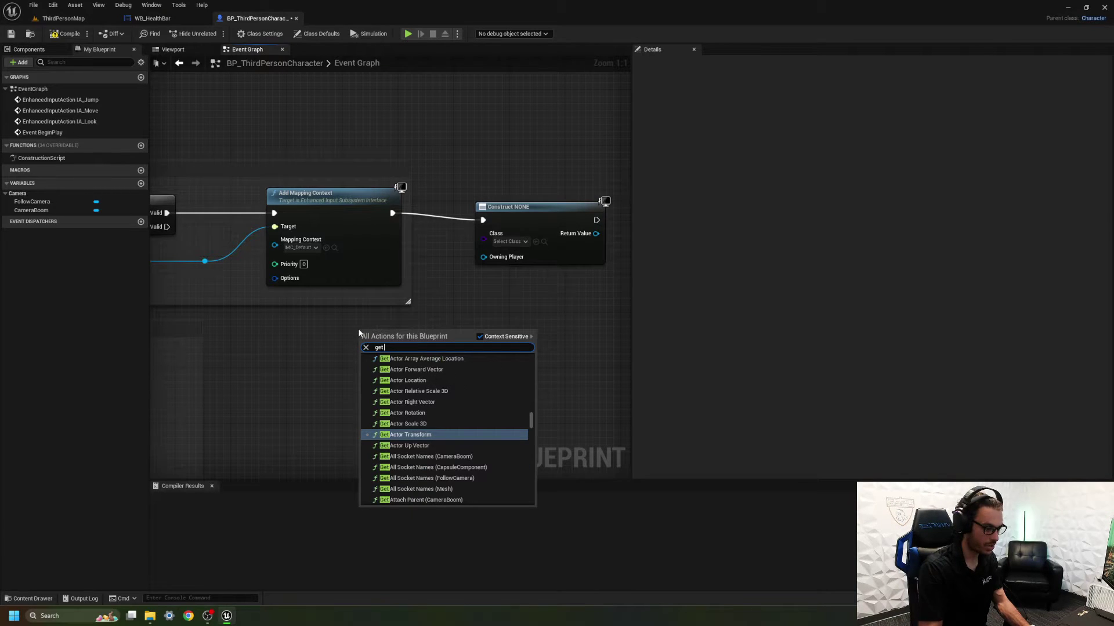
{"action": "type", "text": " player"}
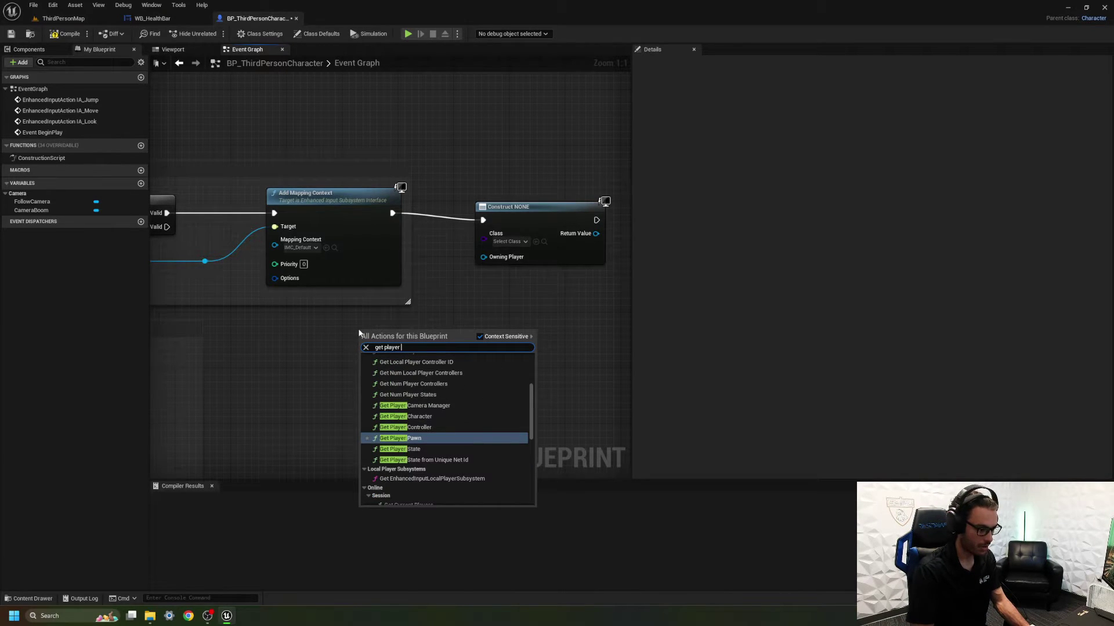
{"action": "left_click", "coordinate": [417, 427]}
{"action": "left_click_drag", "start_coordinate": [458, 345], "coordinate": [493, 256]}
{"action": "left_click_drag", "start_coordinate": [437, 329], "coordinate": [400, 334]}
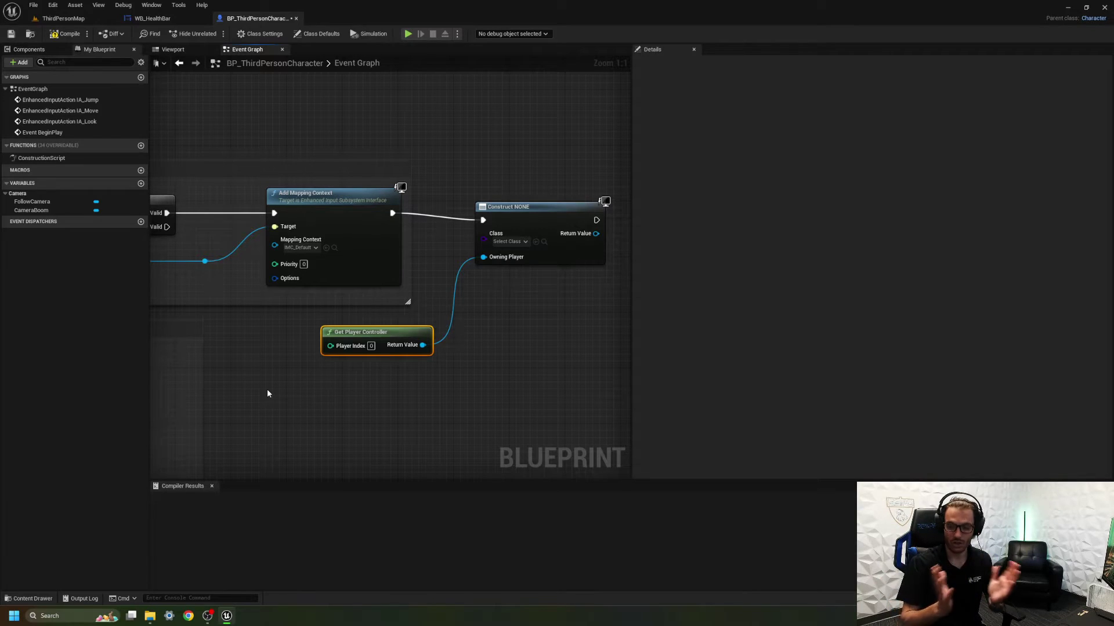
Set the Create Widget node's class to WB_HealthBar.
{"action": "left_click", "coordinate": [510, 241]}
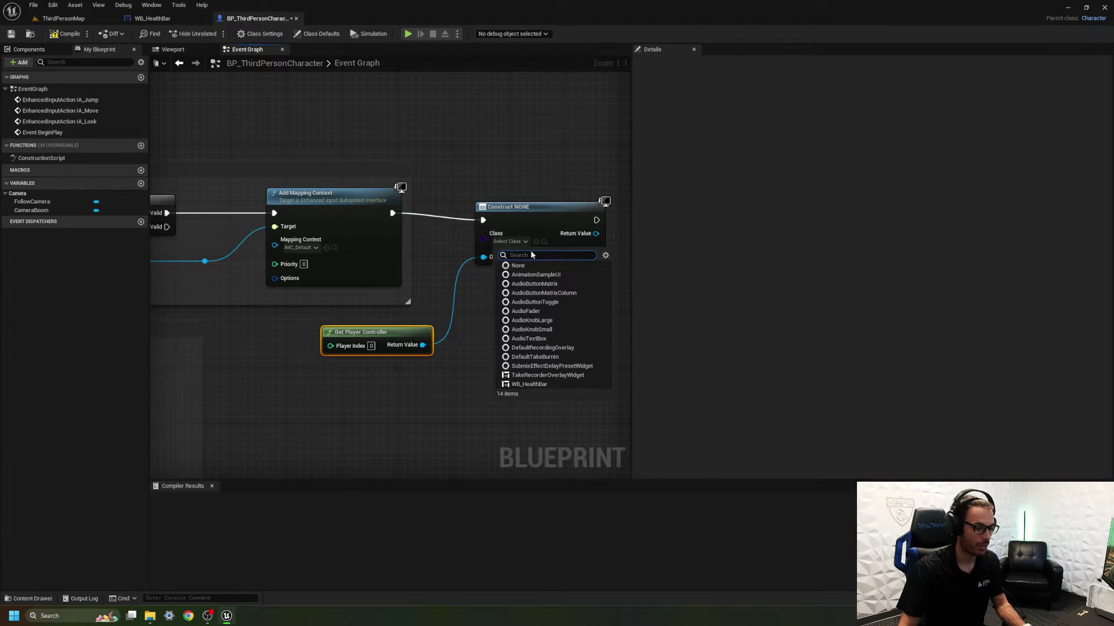
{"action": "left_click", "coordinate": [549, 376]}
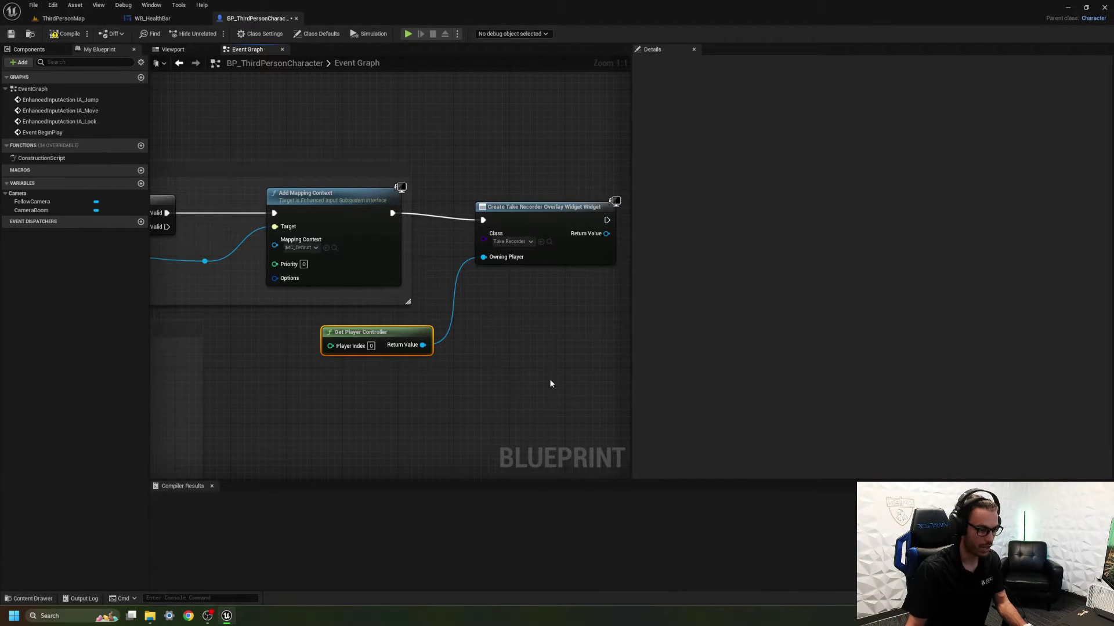
{"action": "left_click", "coordinate": [511, 242]}
{"action": "left_click", "coordinate": [525, 385]}
Promote the Create Widget node's Return Value to a variable named HealthBar and line up its SET node beside it.
{"action": "mouse_move", "coordinate": [524, 383]}
{"action": "right_mouse_down"}
{"action": "mouse_move", "coordinate": [366, 364]}
{"action": "mouse_move", "coordinate": [283, 391]}
{"action": "right_mouse_up"}
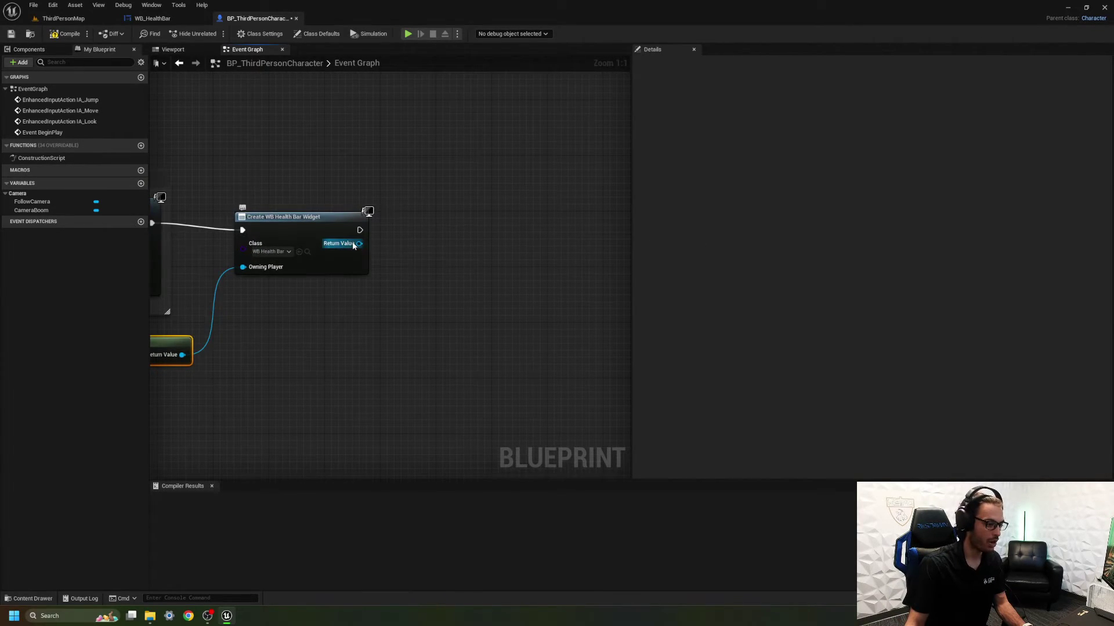
{"action": "right_click", "coordinate": [359, 244]}
{"action": "left_click", "coordinate": [377, 261]}
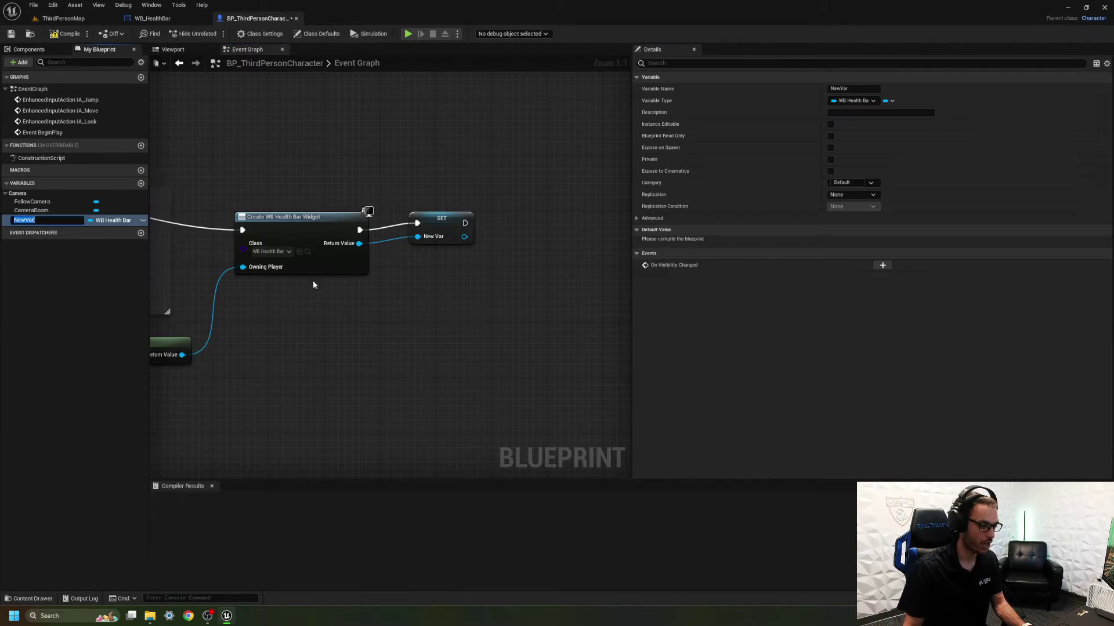
{"action": "left_click", "coordinate": [438, 218]}
{"action": "right_click", "coordinate": [68, 223]}
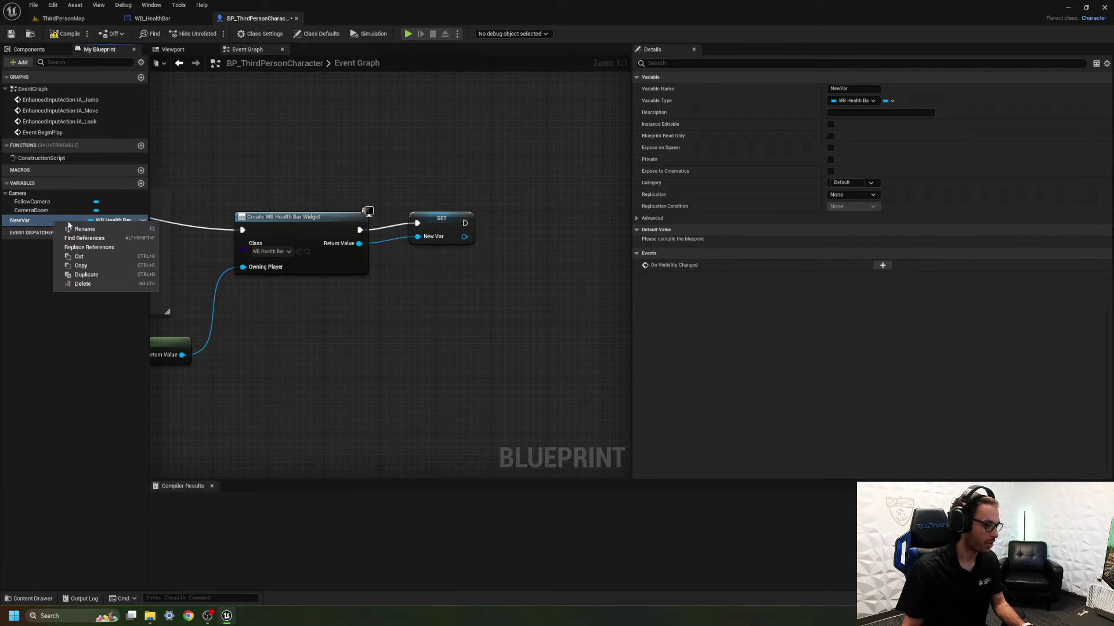
{"action": "left_click", "coordinate": [81, 229]}
{"action": "type", "text": "Hea"}
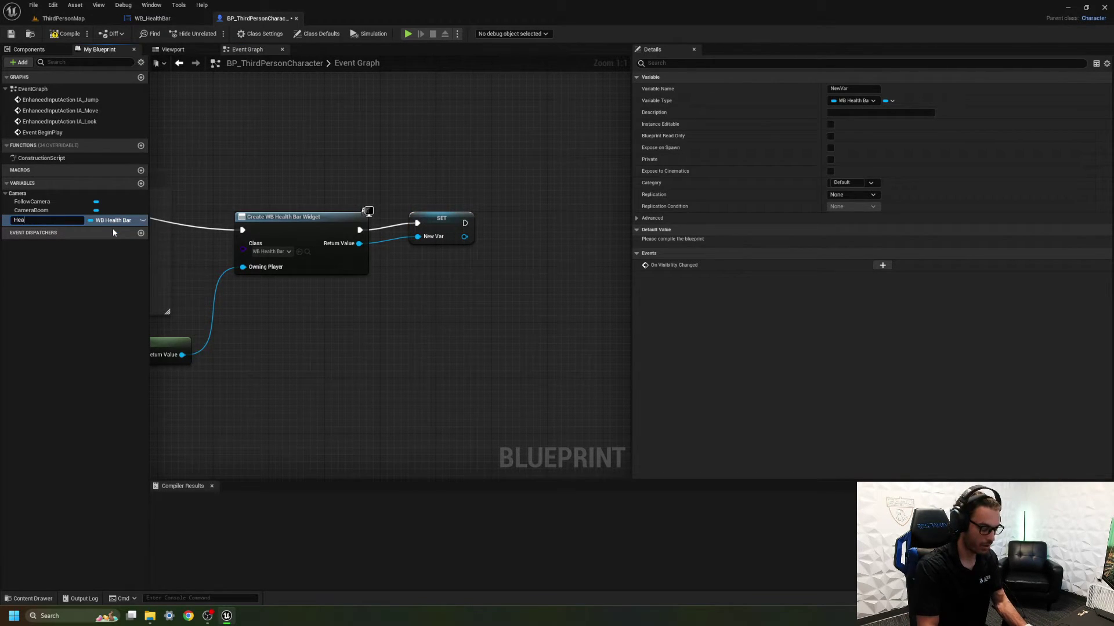
{"action": "type", "text": "lthBar"}
{"action": "key", "text": "Return"}
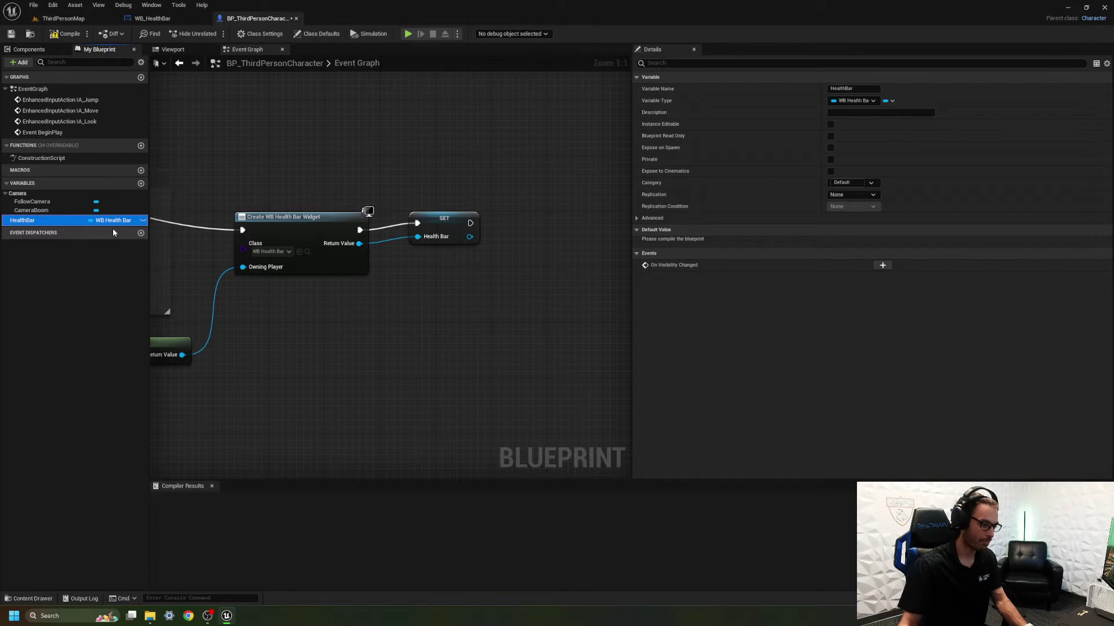
{"action": "left_click", "coordinate": [437, 225]}
{"action": "mouse_move", "coordinate": [383, 185]}
{"action": "right_mouse_down"}
{"action": "mouse_move", "coordinate": [490, 179]}
{"action": "mouse_move", "coordinate": [353, 181]}
{"action": "right_mouse_up"}
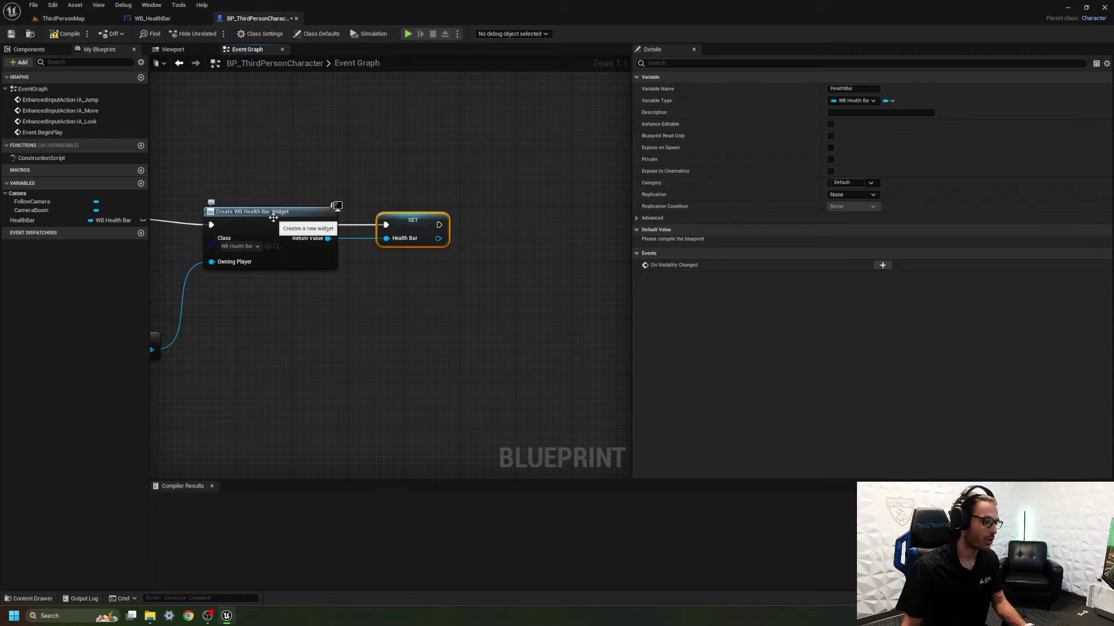
{"action": "left_click", "coordinate": [290, 229]}
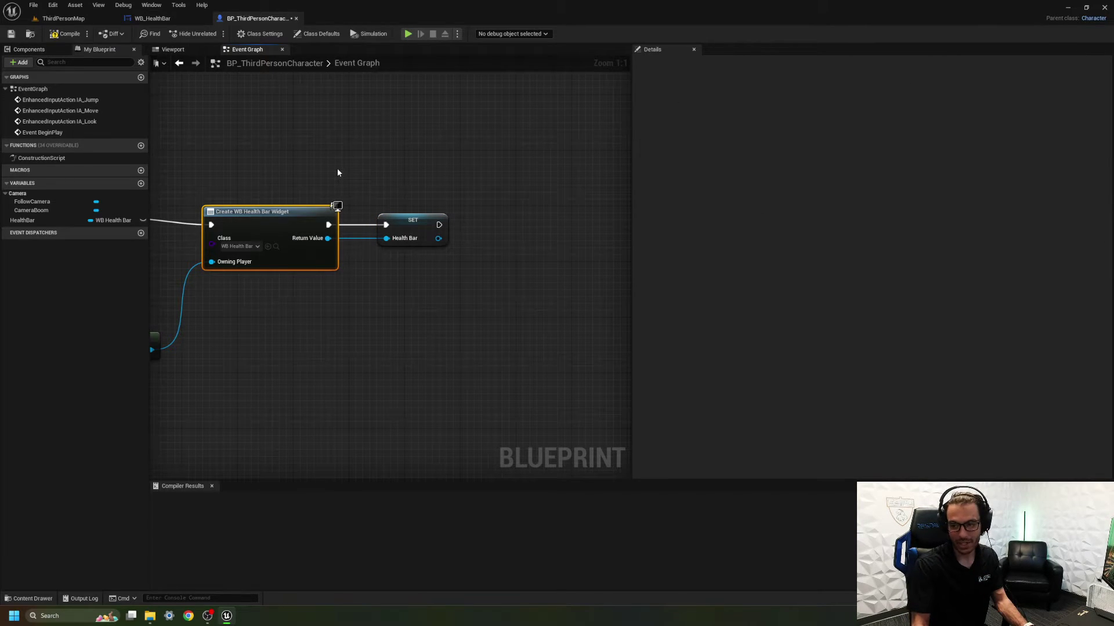
Add an Add to Viewport node after the HealthBar SET node and connect the SET node's Health Bar output to Target.
{"action": "left_click_drag", "start_coordinate": [438, 225], "coordinate": [506, 228]}
{"action": "type", "text": "add"}
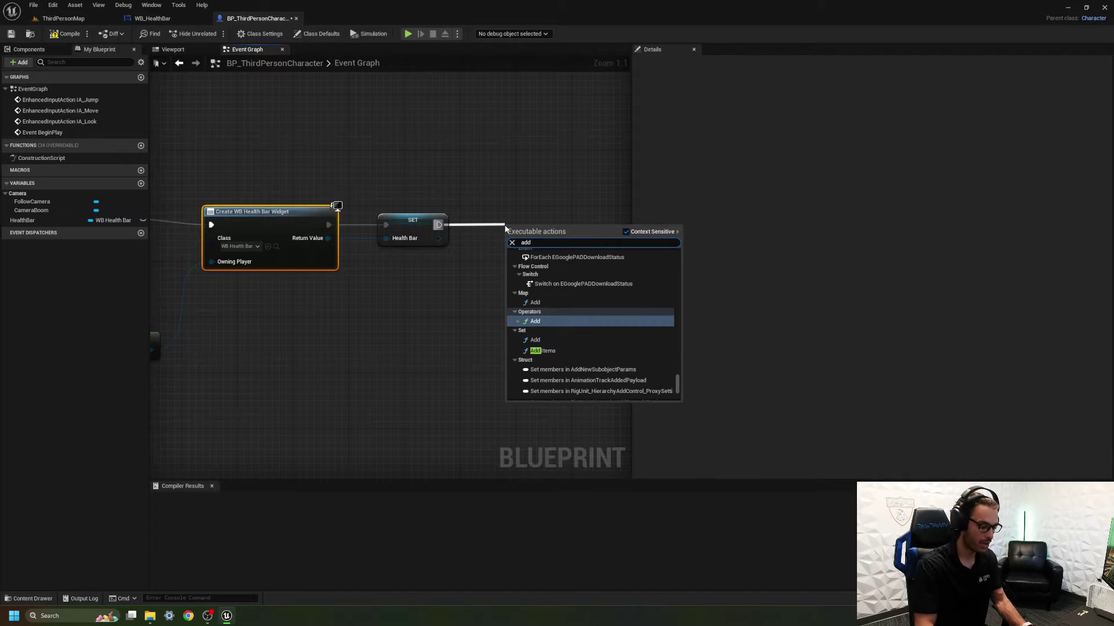
{"action": "type", "text": " to view"}
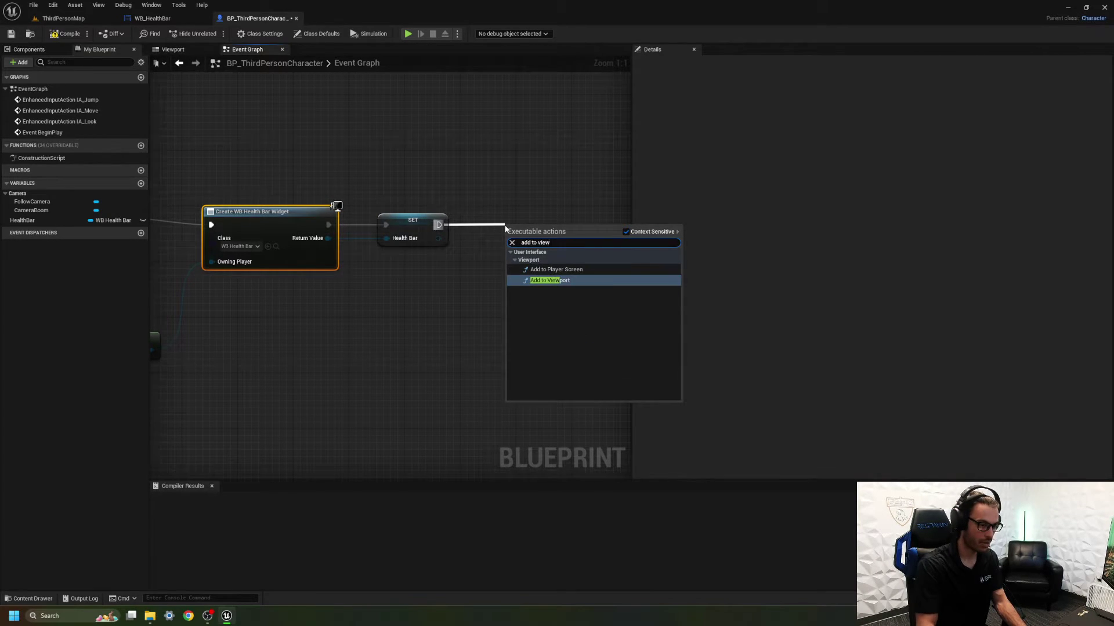
{"action": "key", "text": "Return"}
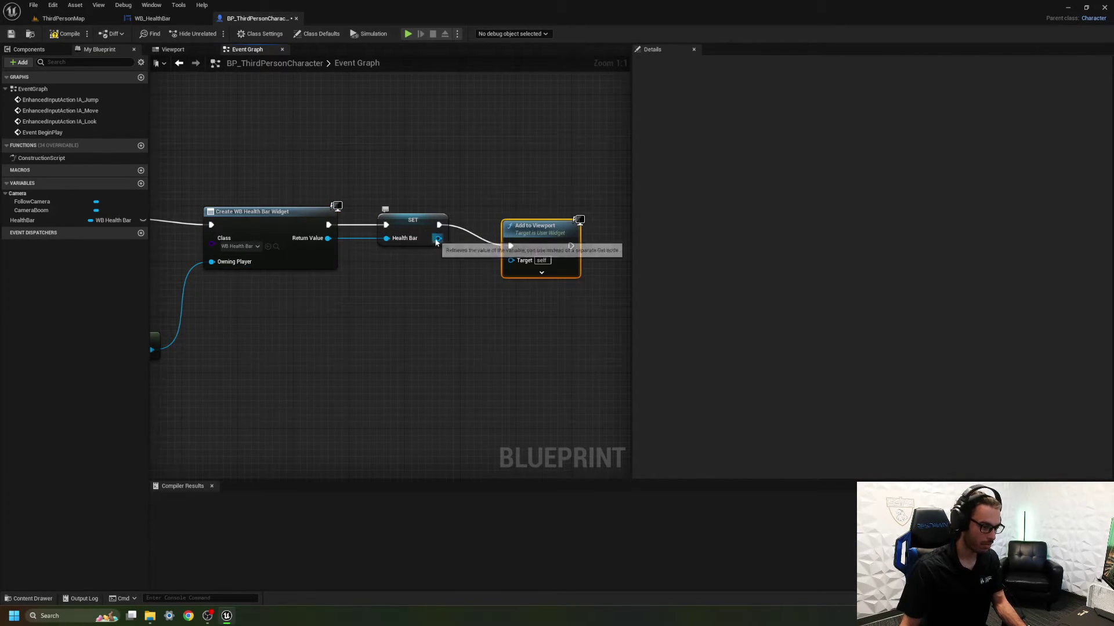
{"action": "mouse_move", "coordinate": [52, 221]}
{"action": "left_mouse_down"}
{"action": "mouse_move", "coordinate": [452, 279]}
{"action": "mouse_move", "coordinate": [510, 260]}
{"action": "left_mouse_up"}
{"action": "key", "text": "Delete"}
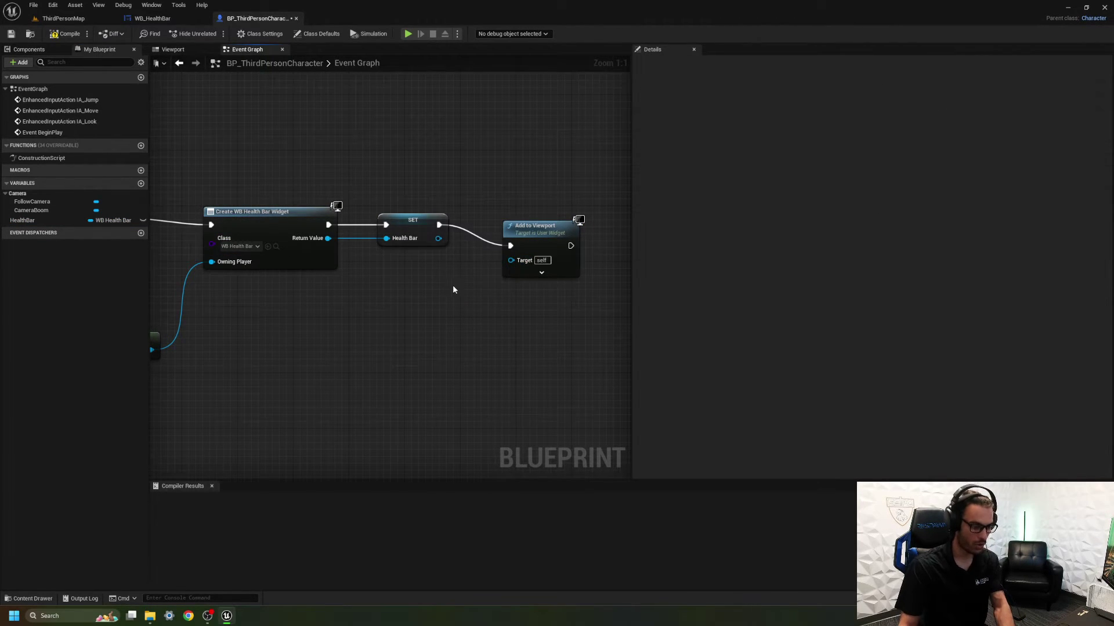
{"action": "left_click_drag", "start_coordinate": [437, 238], "coordinate": [511, 260]}
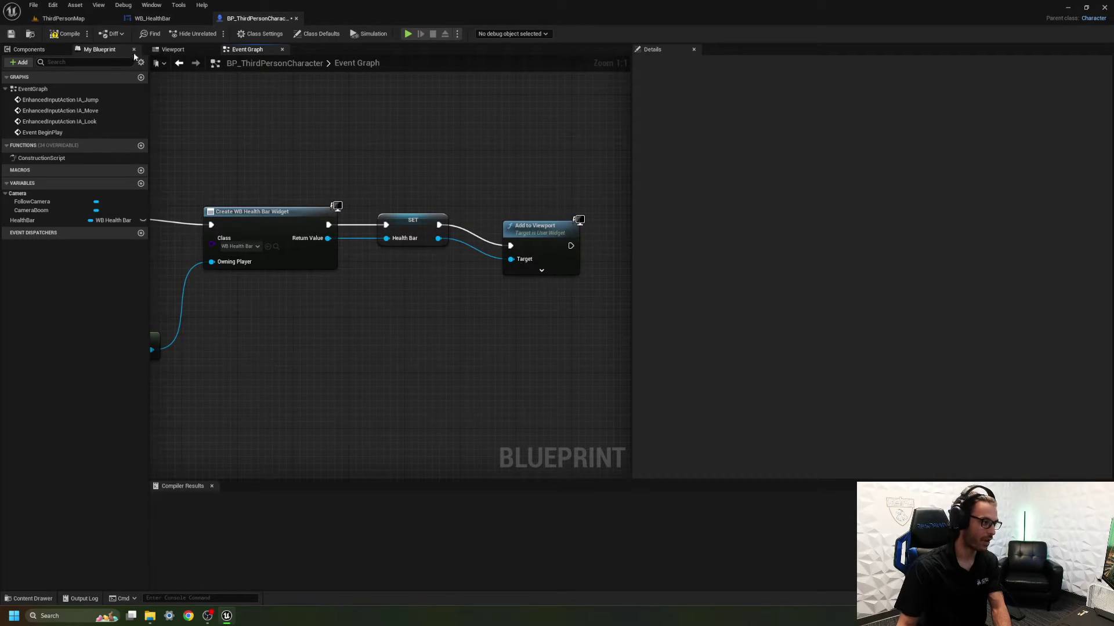
Compile and save the character blueprint, and play the ThirdPersonMap level to test the health bar.
{"action": "left_click", "coordinate": [65, 33]}
{"action": "left_click", "coordinate": [11, 34]}
{"action": "left_click", "coordinate": [62, 18]}
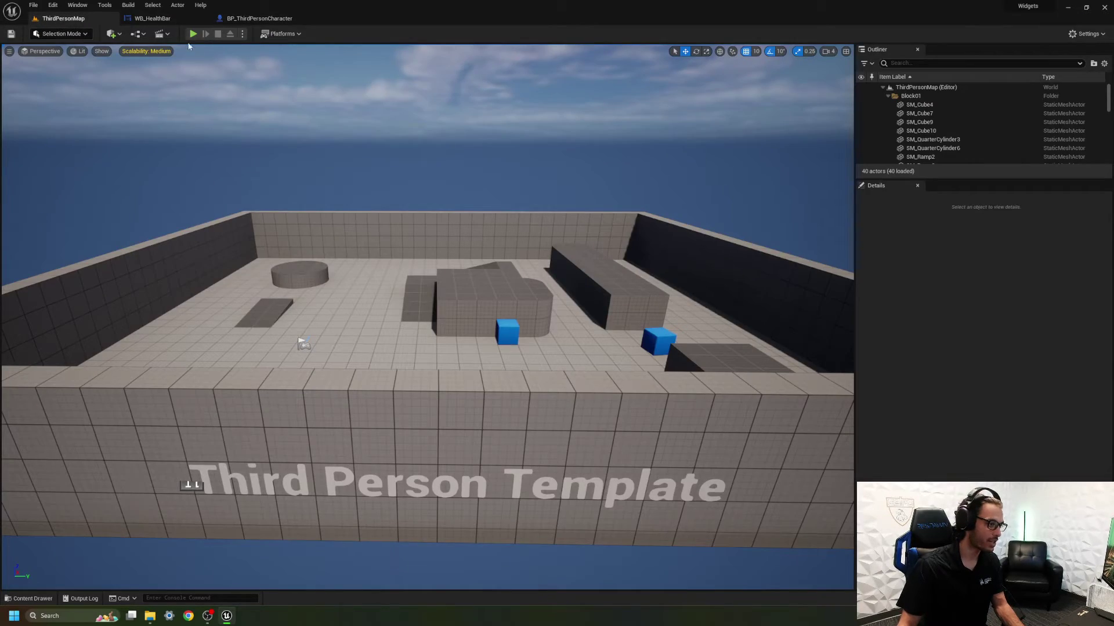
{"action": "left_click", "coordinate": [194, 34]}
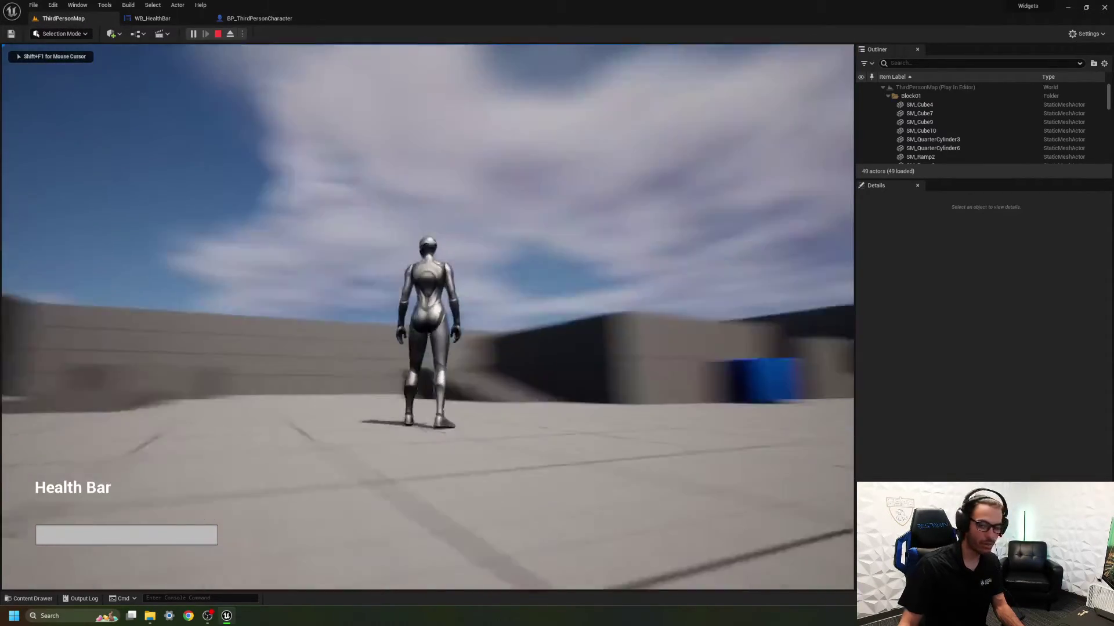
Run and jump the character around the level to check the on-screen health bar, end the play session and return to BP_ThirdPersonCharacter.
{"action": "key", "text": "w"}
{"action": "key", "text": "space"}
{"action": "key", "text": "space"}
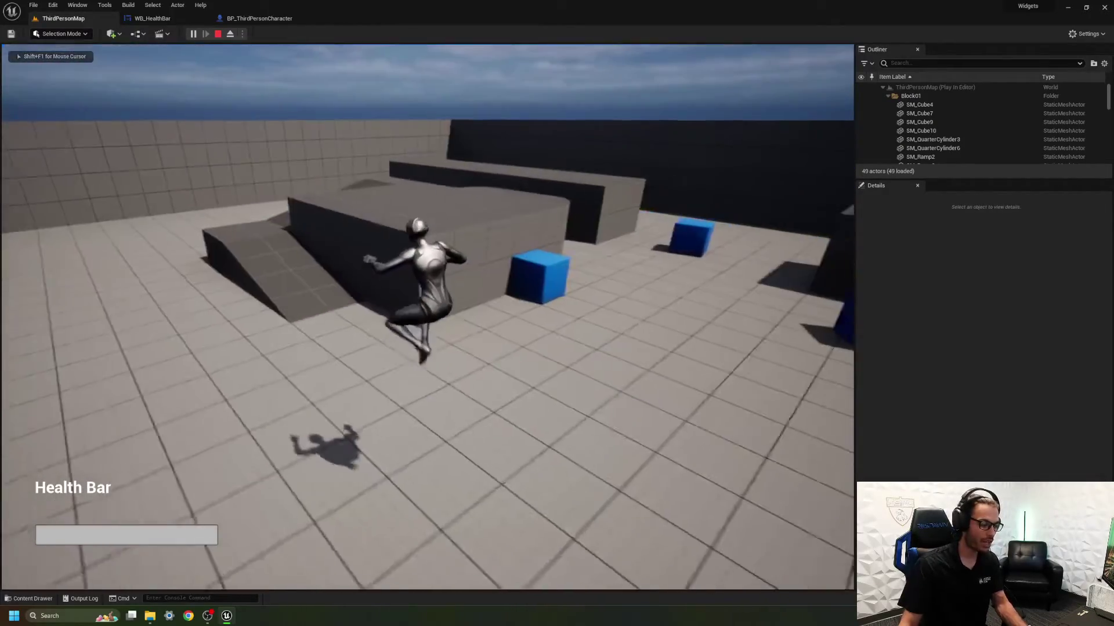
{"action": "key", "text": "Escape"}
{"action": "left_click", "coordinate": [259, 18]}
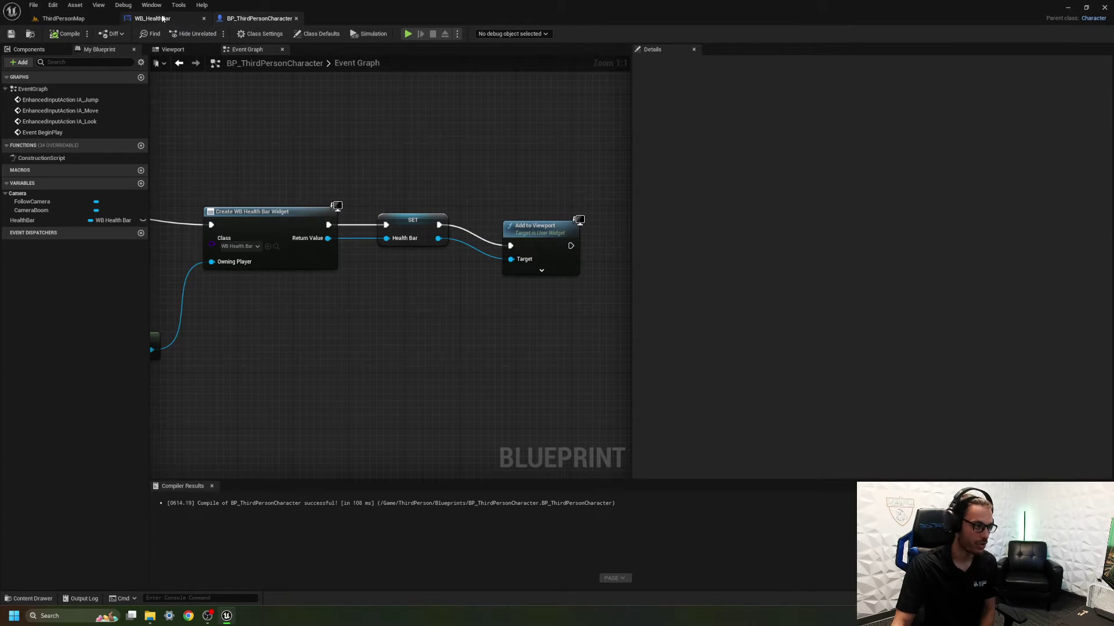
Open the WB_HealthBar widget from the project's Widgets folder and switch it from the designer to its Event Graph.
{"action": "left_click", "coordinate": [64, 18]}
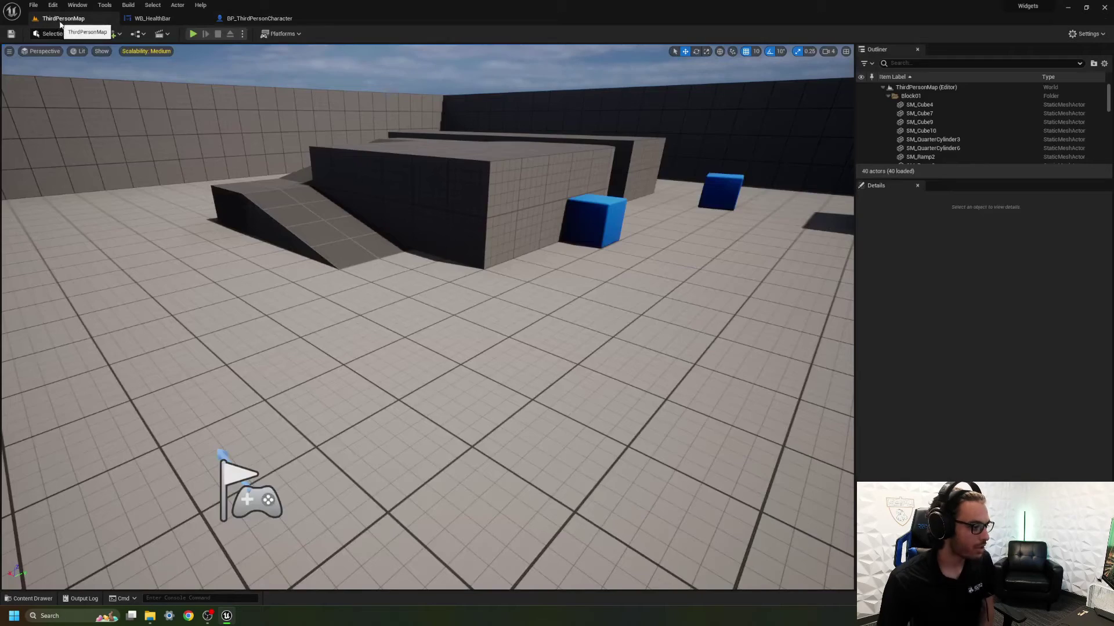
{"action": "key", "text": "ctrl+space"}
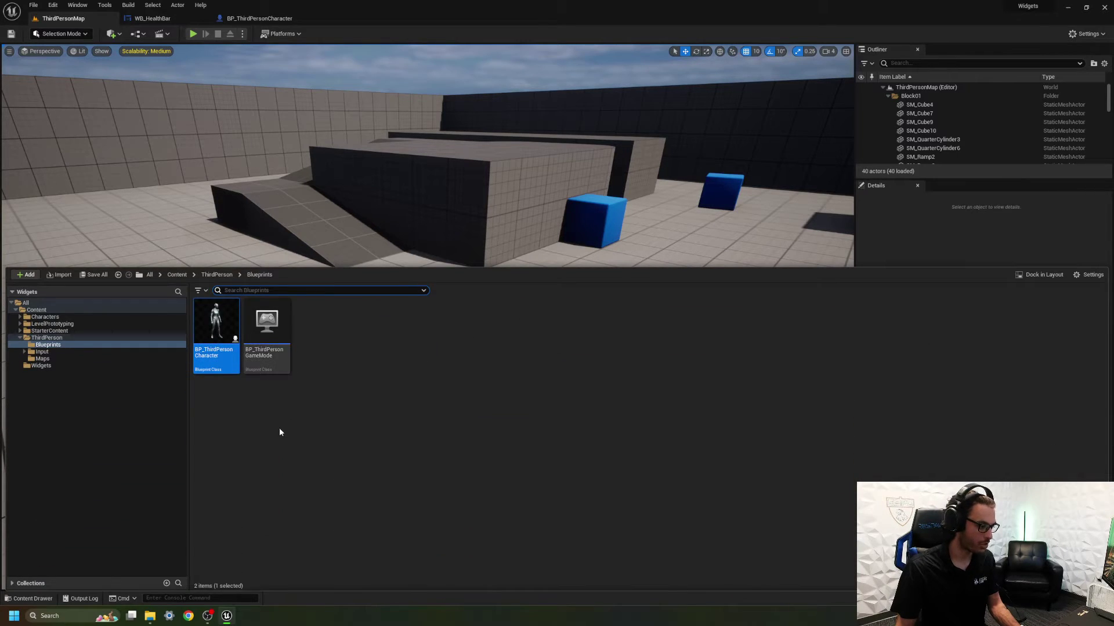
{"action": "left_click", "coordinate": [42, 358]}
{"action": "left_click", "coordinate": [46, 366]}
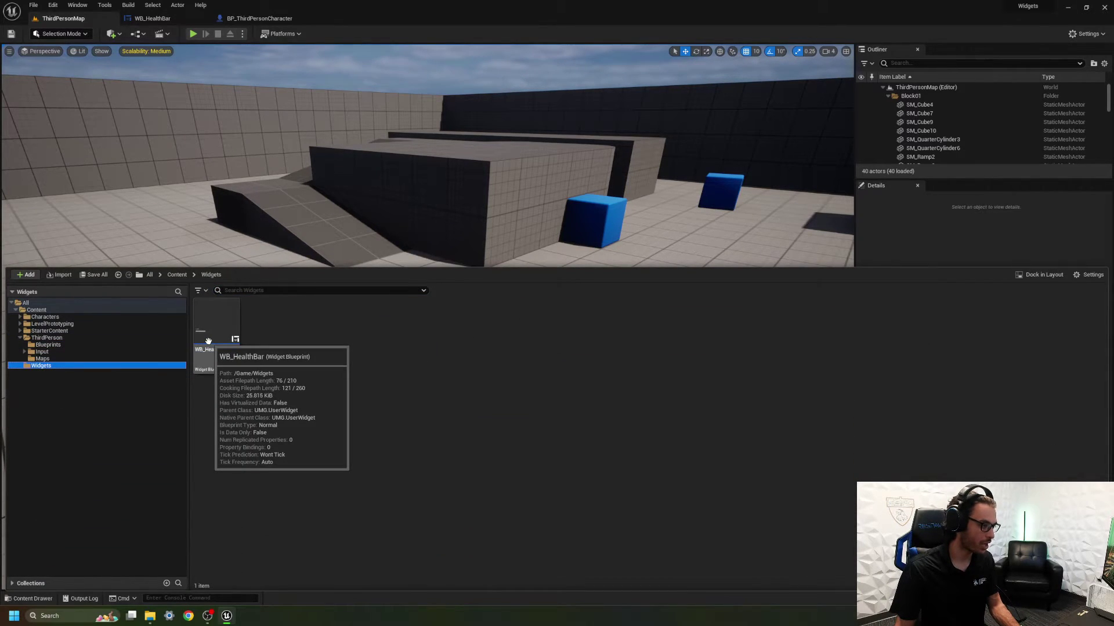
{"action": "double_click", "coordinate": [210, 346]}
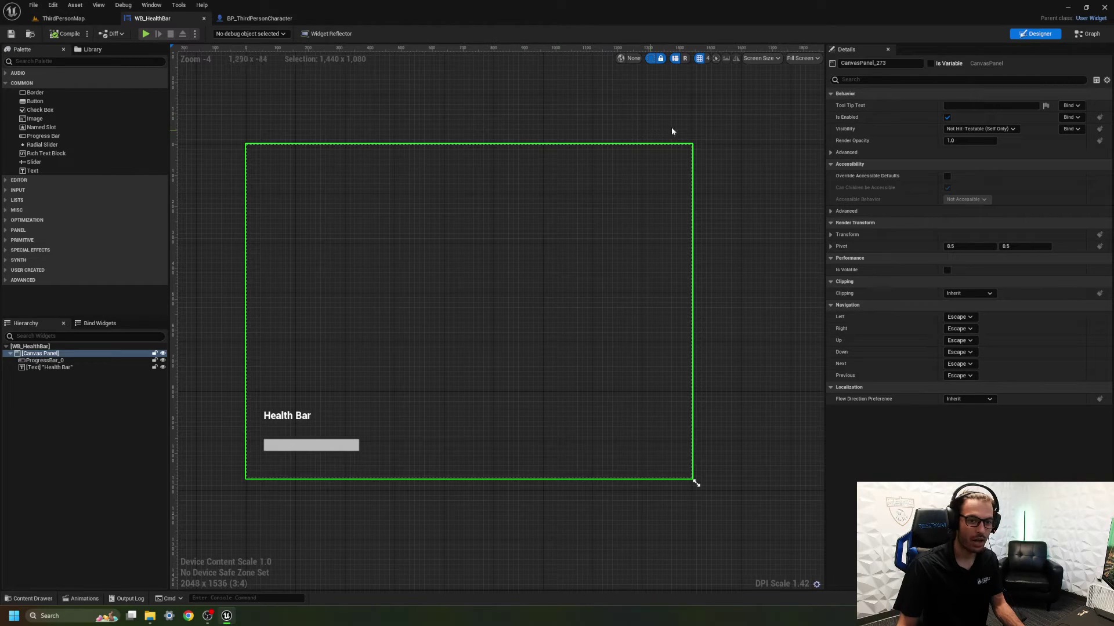
{"action": "left_click", "coordinate": [1090, 34]}
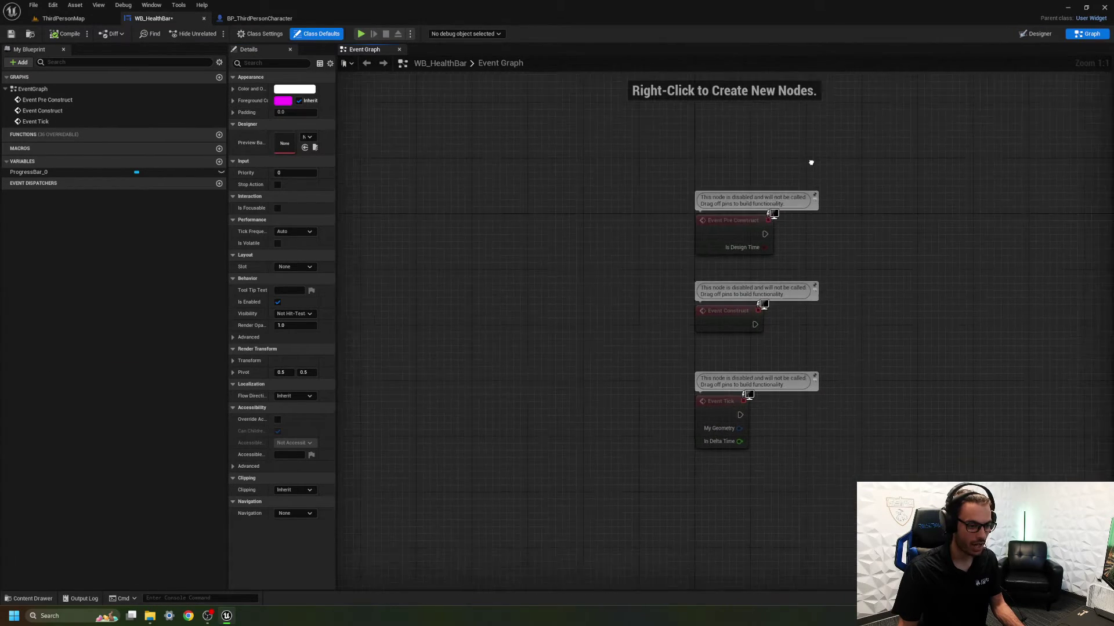